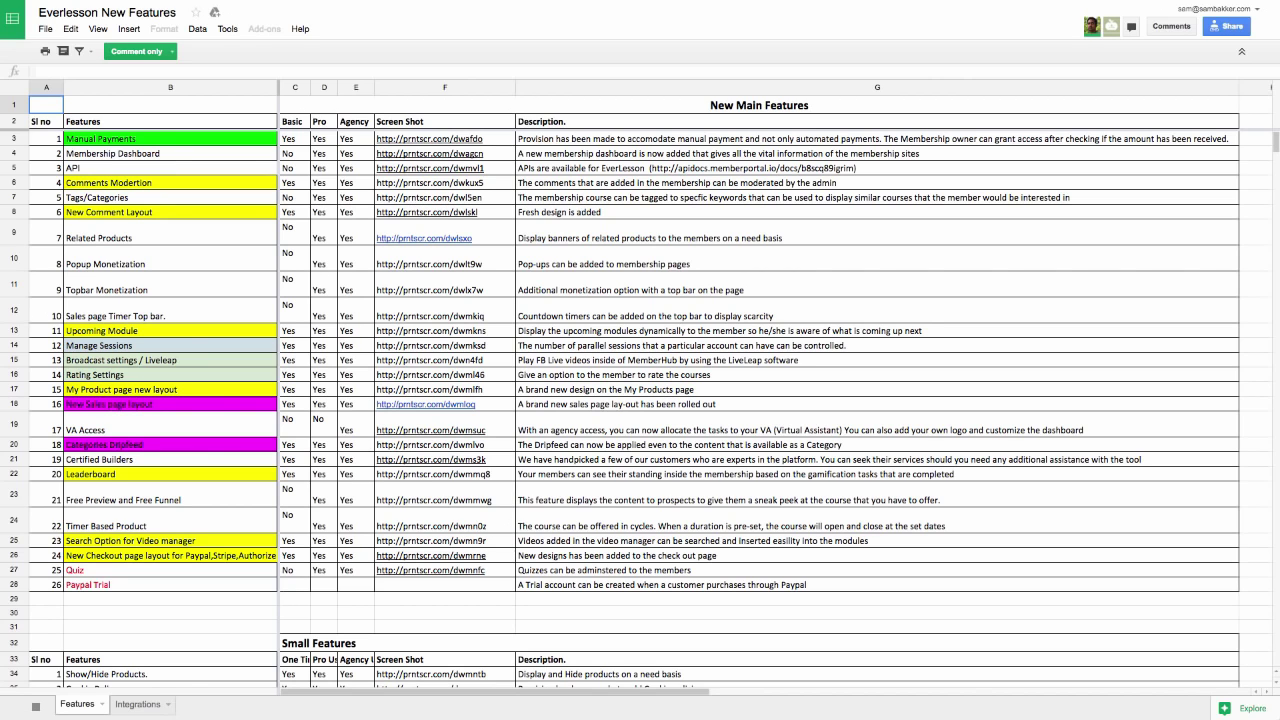
Scroll through the New Main Features and Small Features lists in the sheet
scroll(640, 400, down, 1)
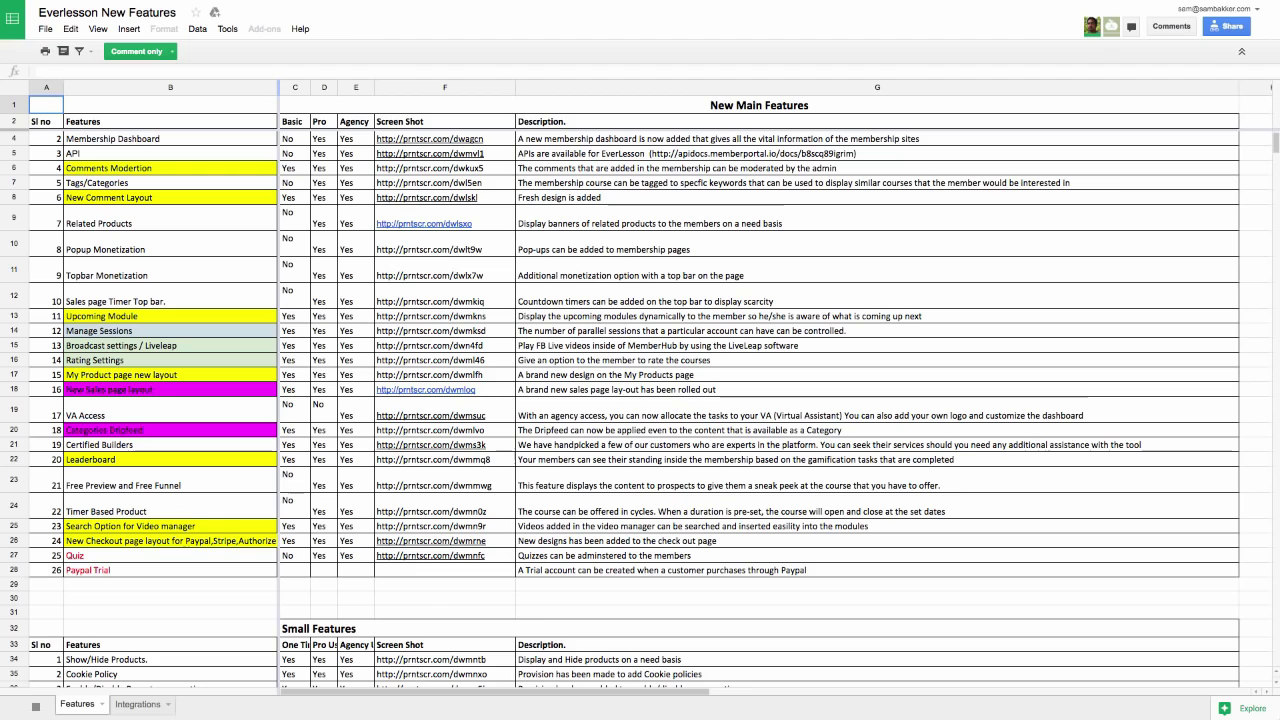
scroll(640, 400, down, 1)
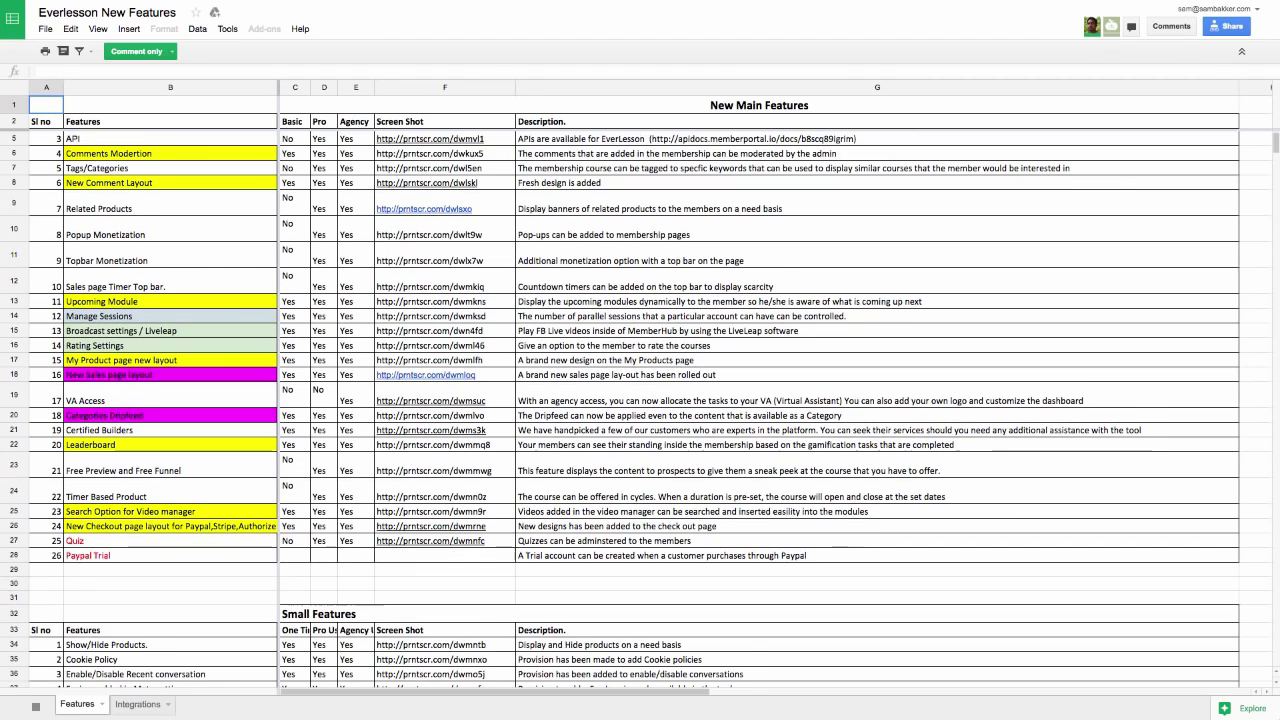
scroll(640, 400, down, 2)
scroll(640, 400, down, 1)
scroll(640, 400, down, 2)
scroll(640, 400, down, 3)
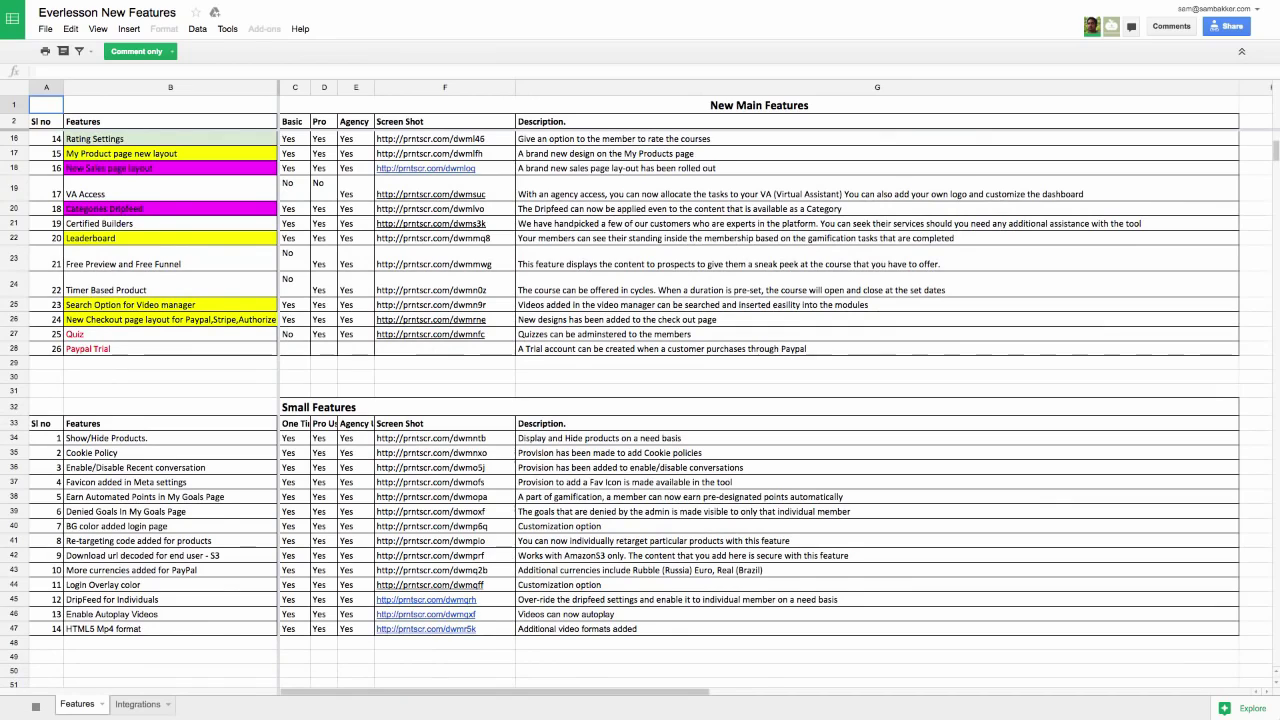
scroll(640, 400, up, 2)
scroll(640, 400, up, 2)
scroll(640, 400, up, 1)
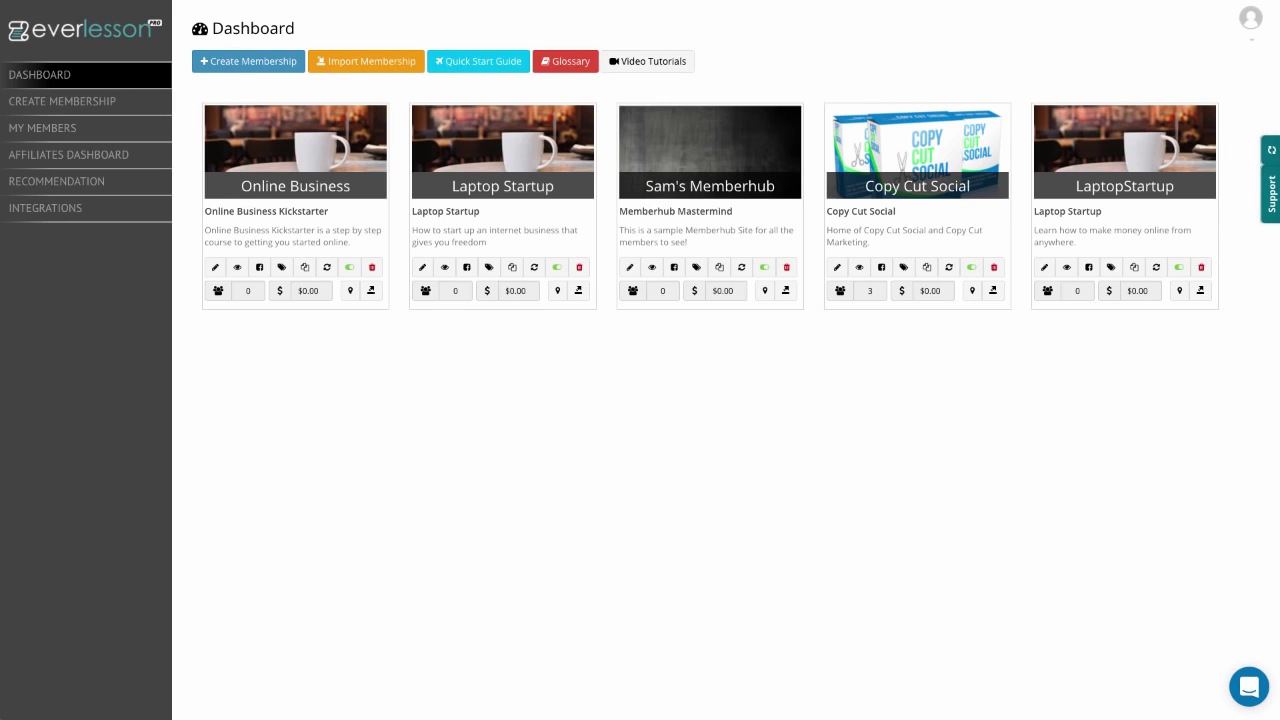
mouse_move(870, 150)
click(993, 290)
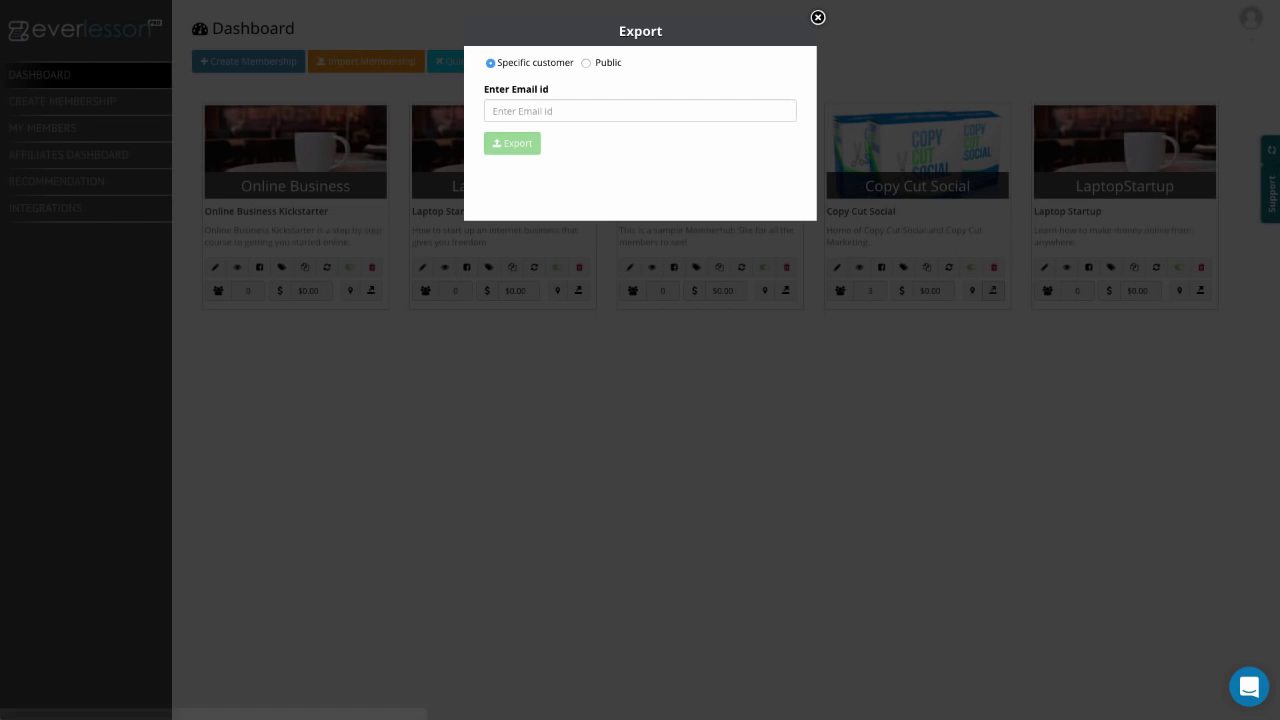
click(586, 63)
click(512, 94)
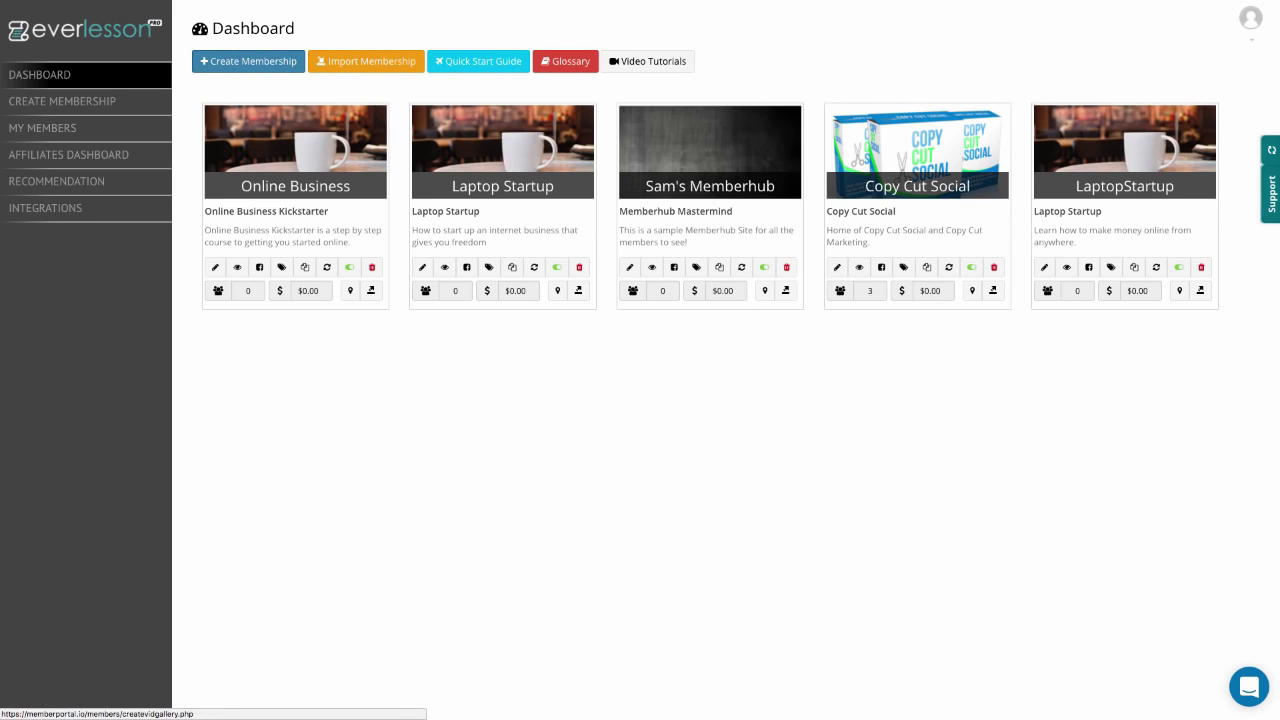
Create the copylaptop membership titled 'copy laptop', described 'this is a membership', and proceed
click(248, 61)
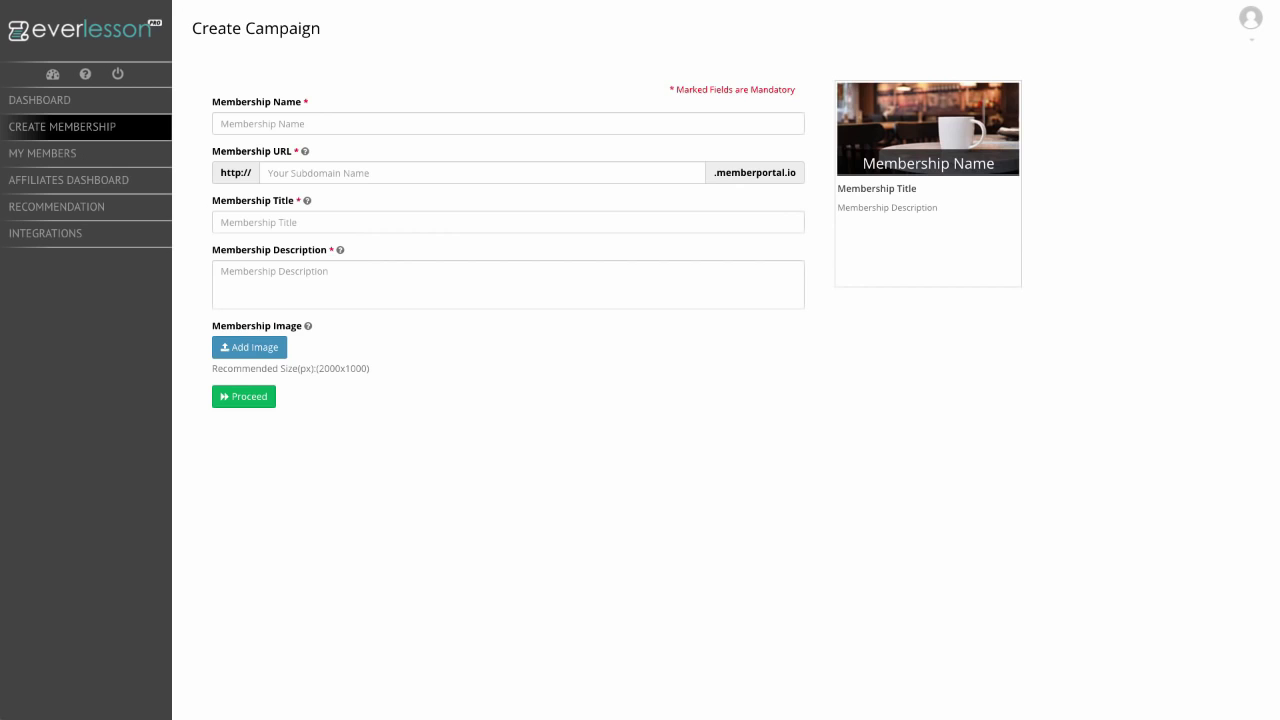
key(Tab)
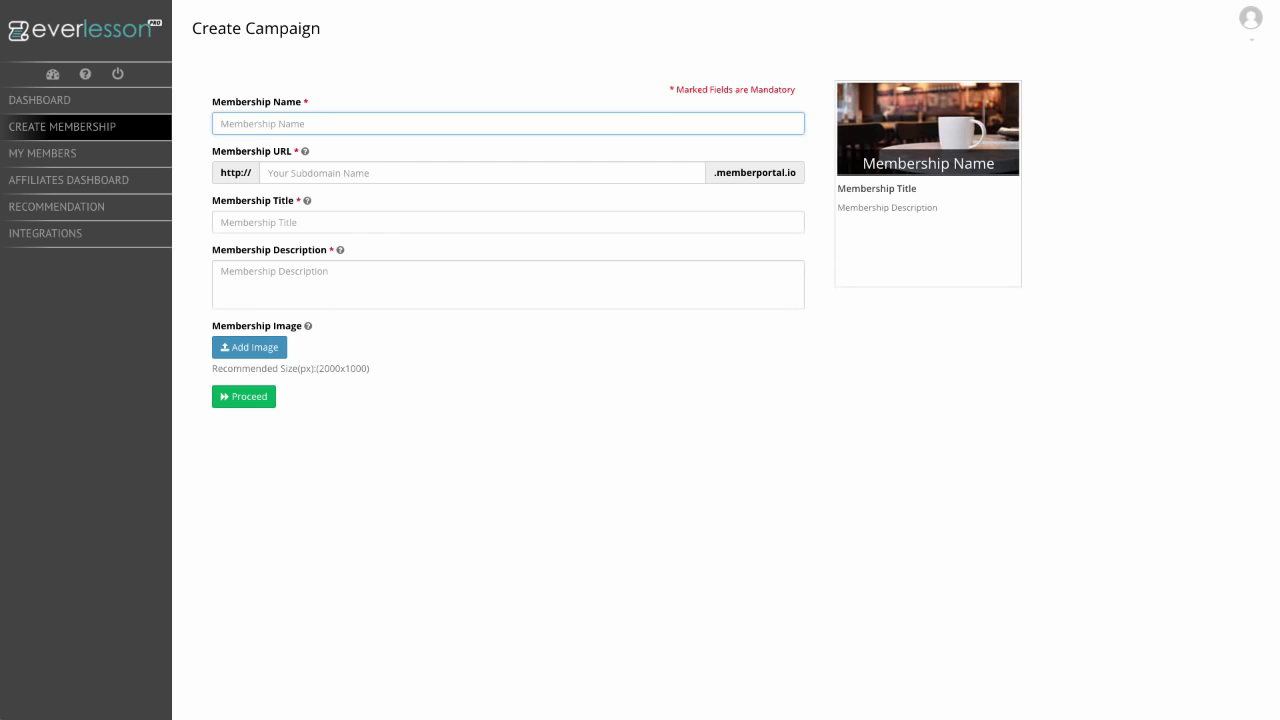
text(copy)
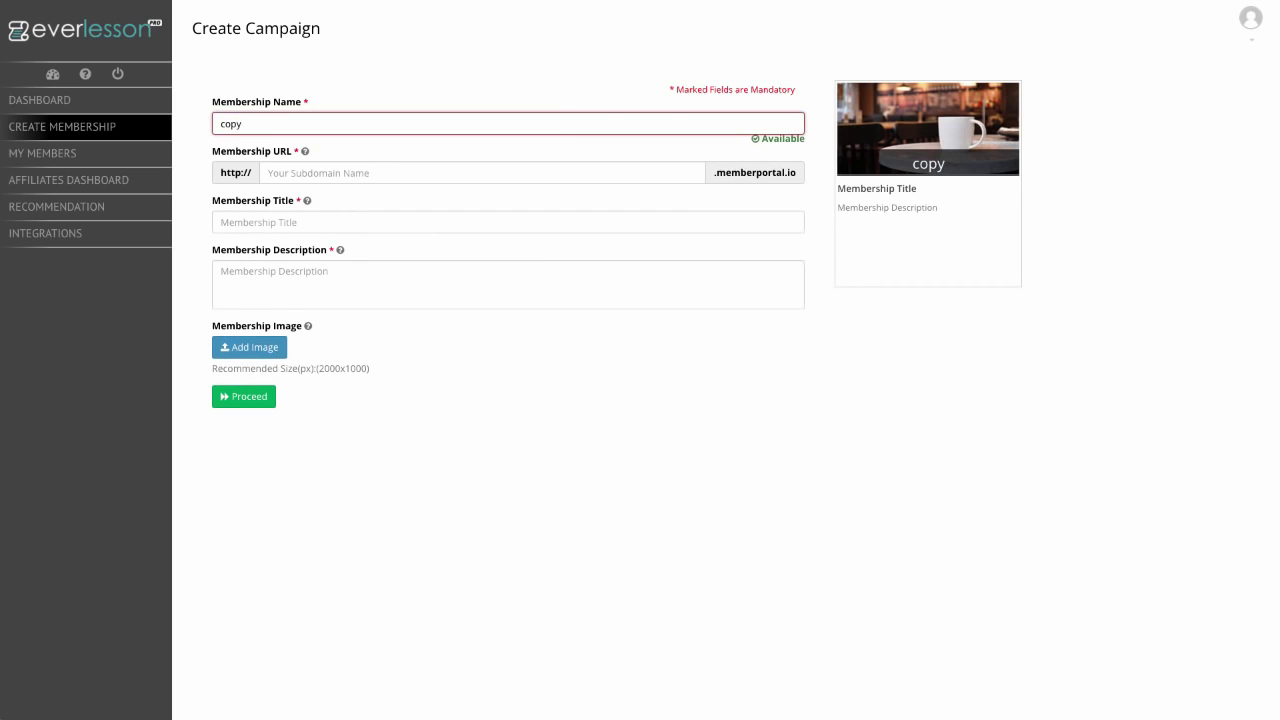
text(laptop)
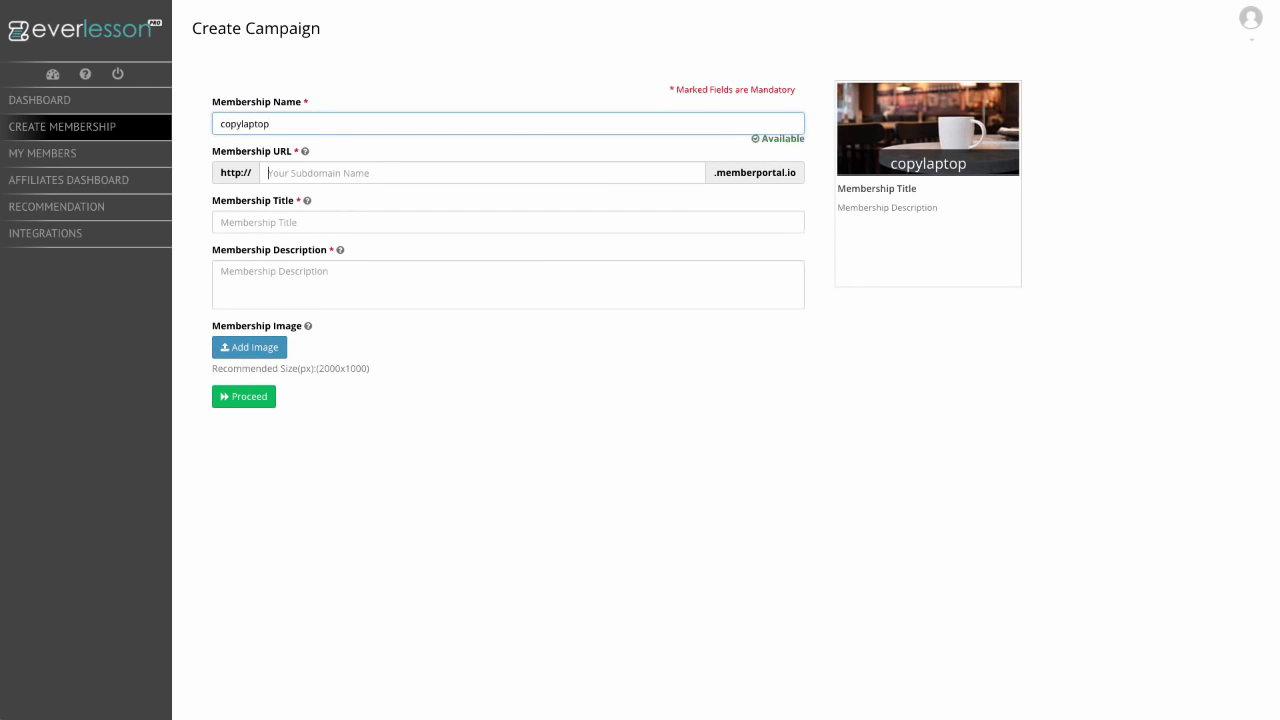
key(Tab)
text(copy)
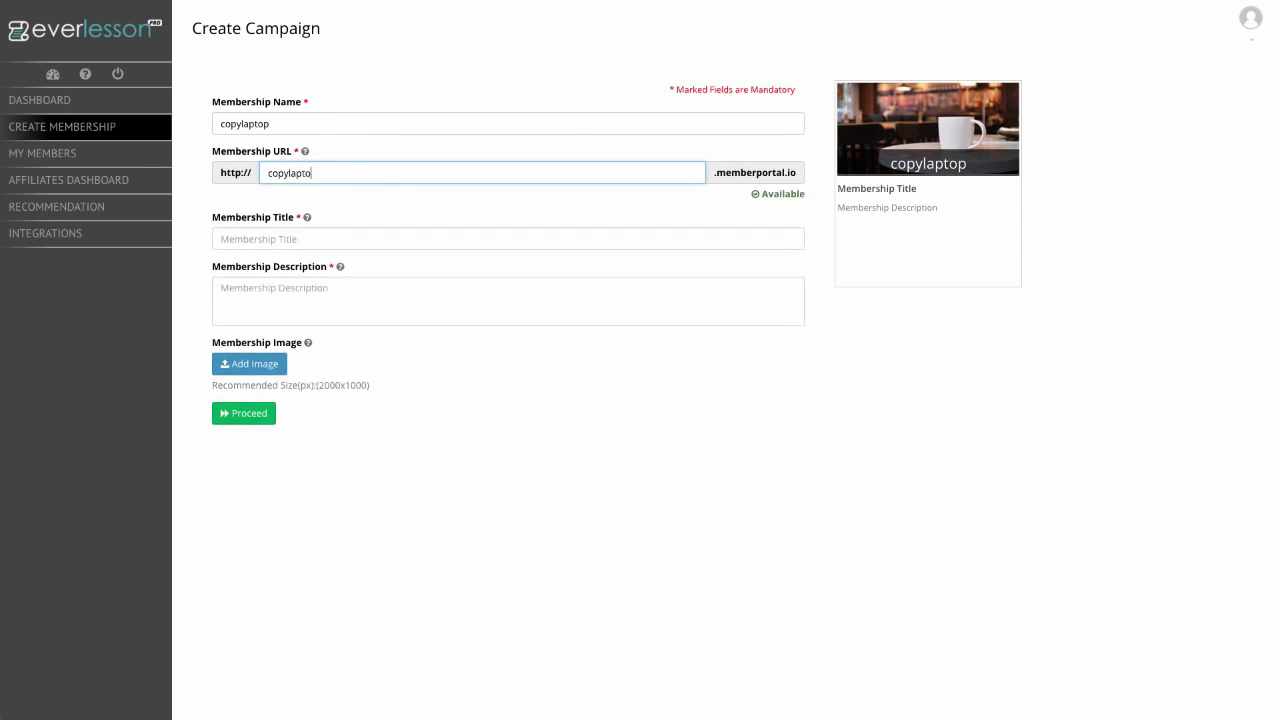
text(p)
key(shift+Tab)
key(Tab)
key(Tab)
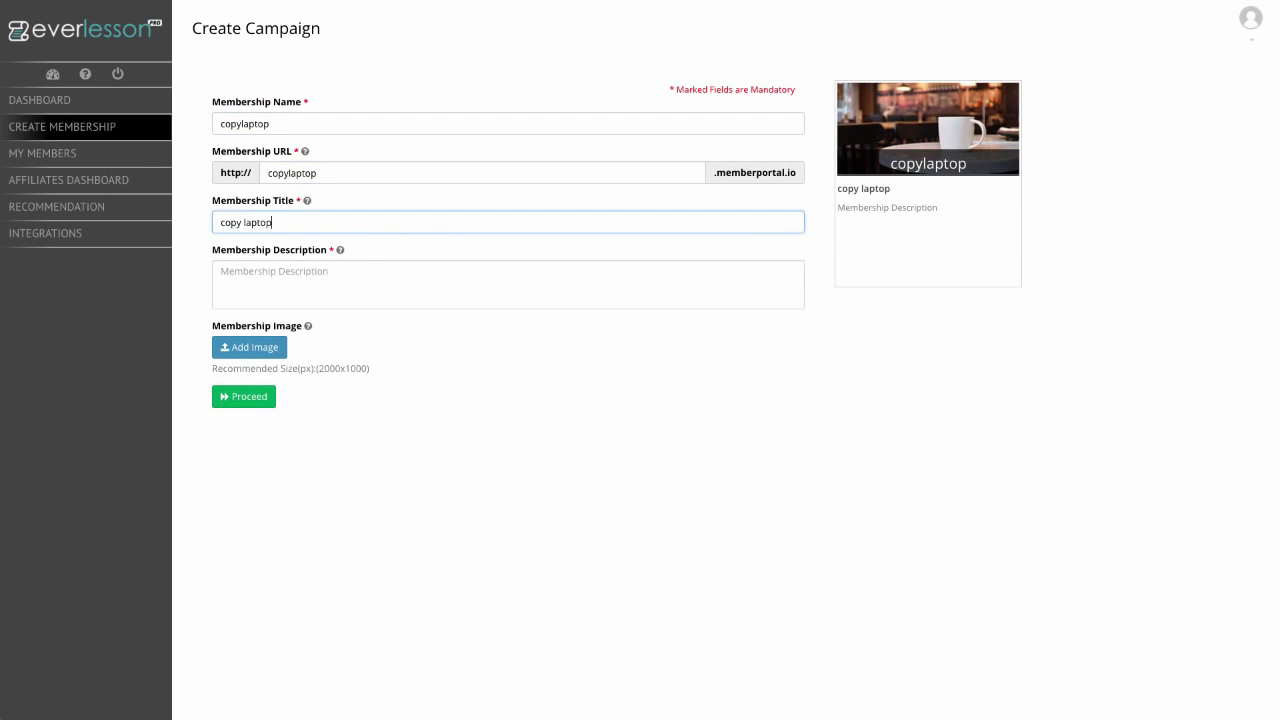
key(Tab)
text(this is)
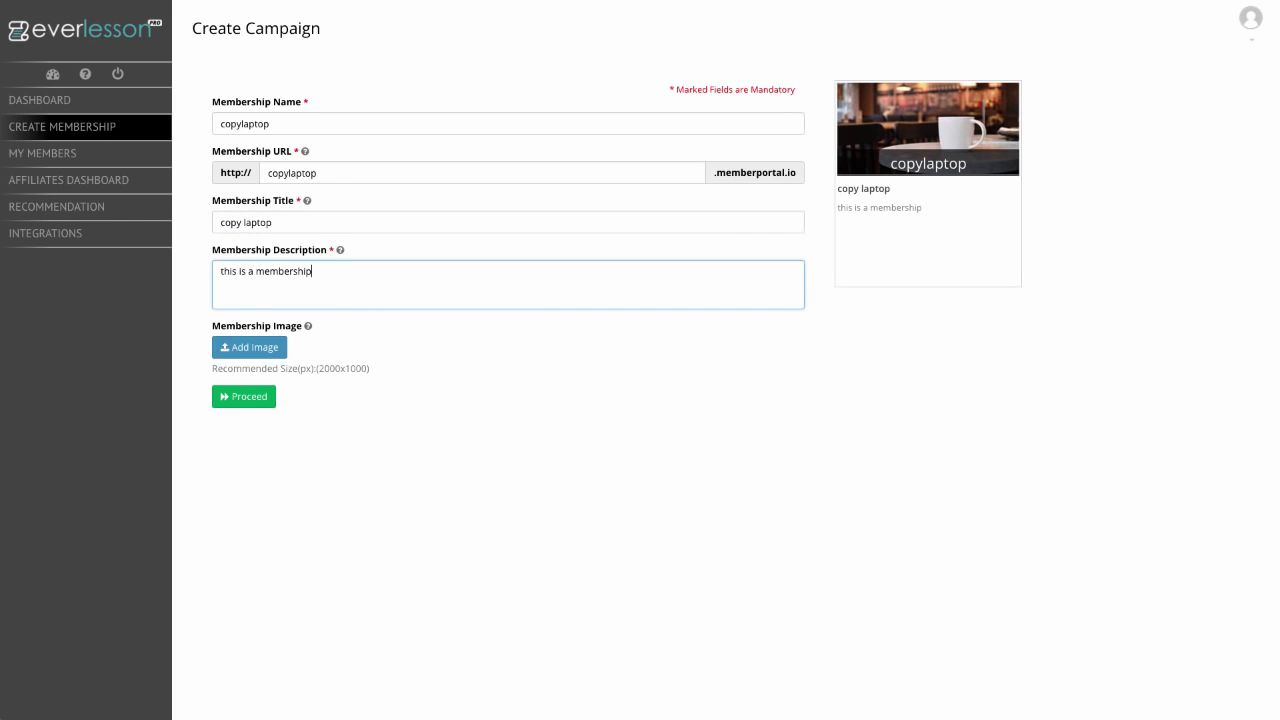
click(243, 396)
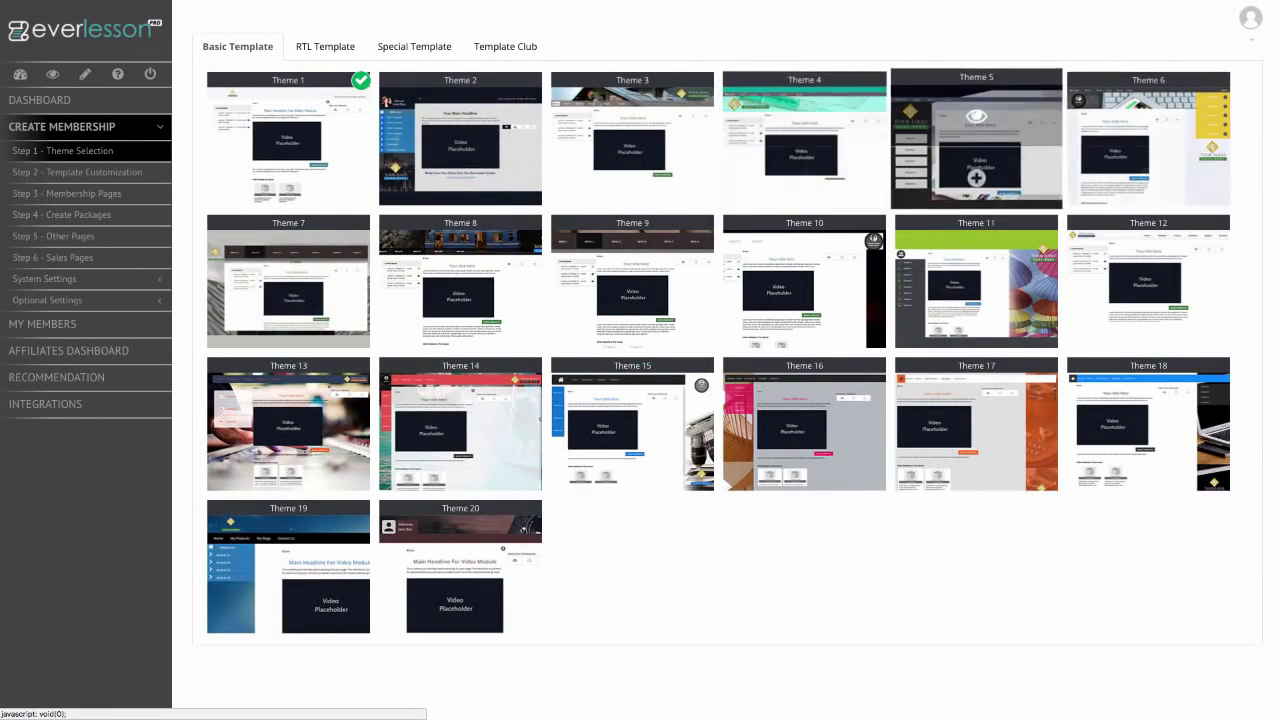
Browse the RTL, Special, Template Club and Basic template collections, previewing Theme 13
click(322, 46)
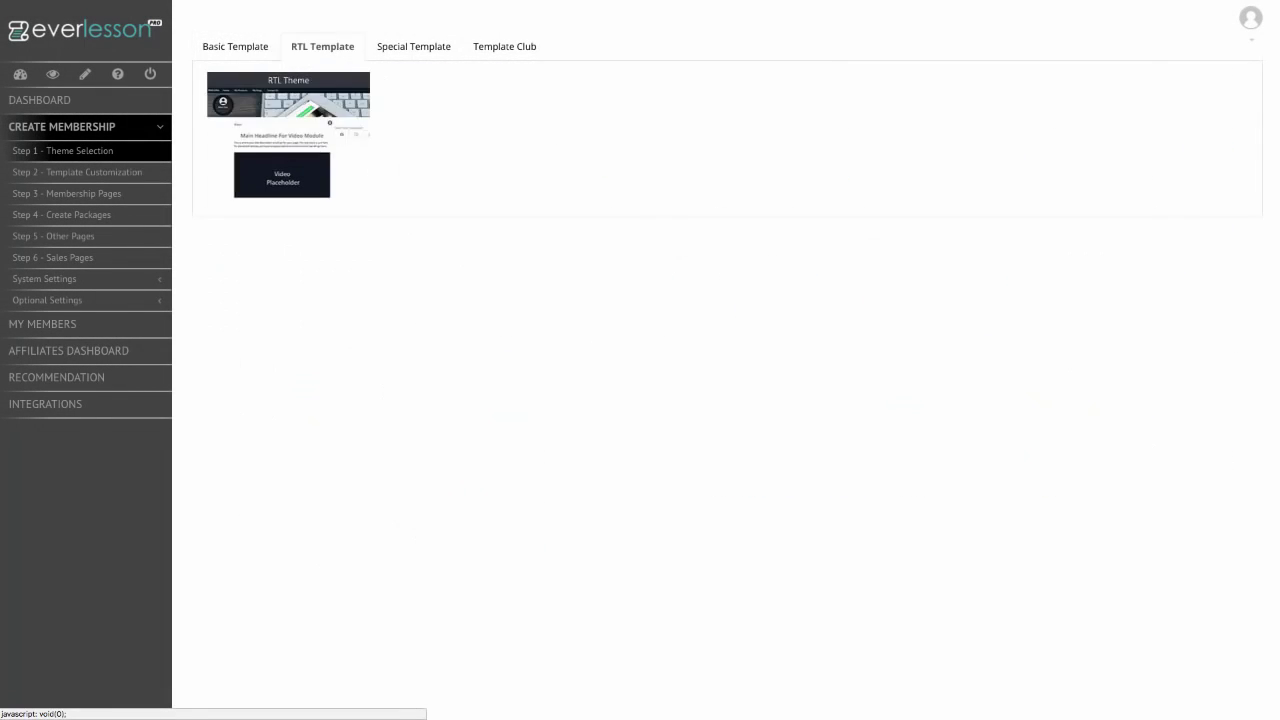
click(413, 46)
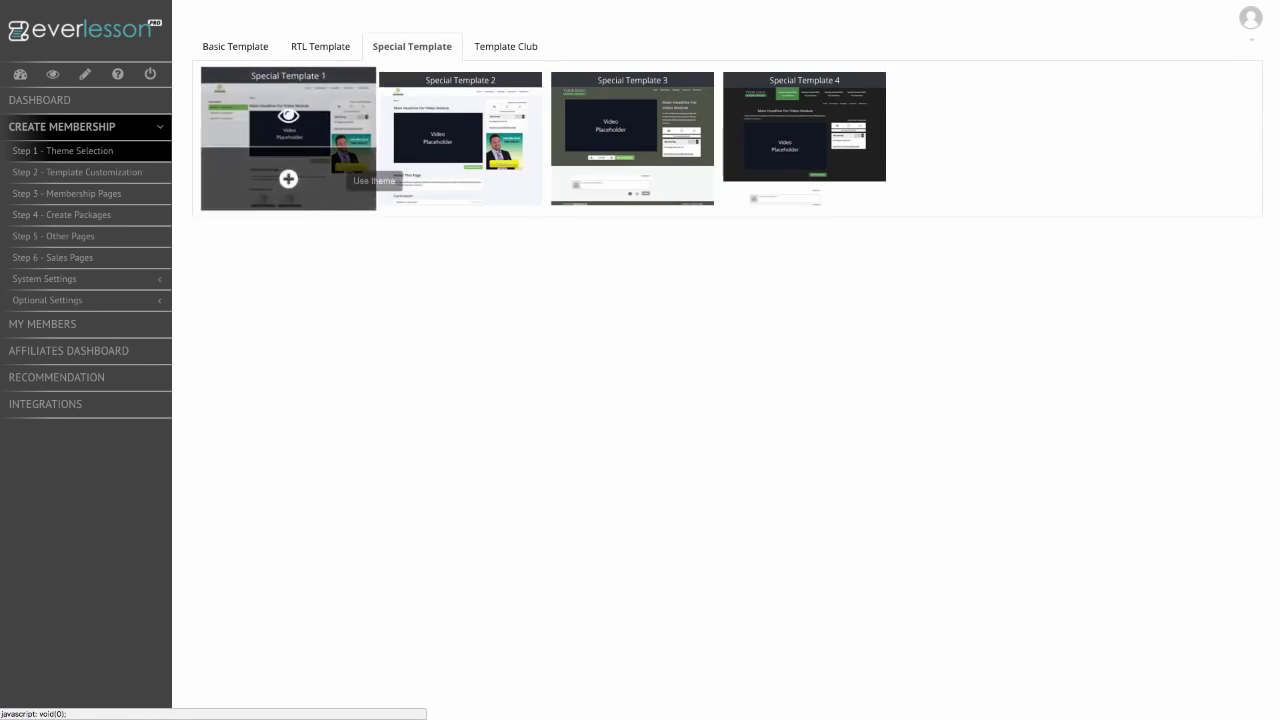
click(505, 46)
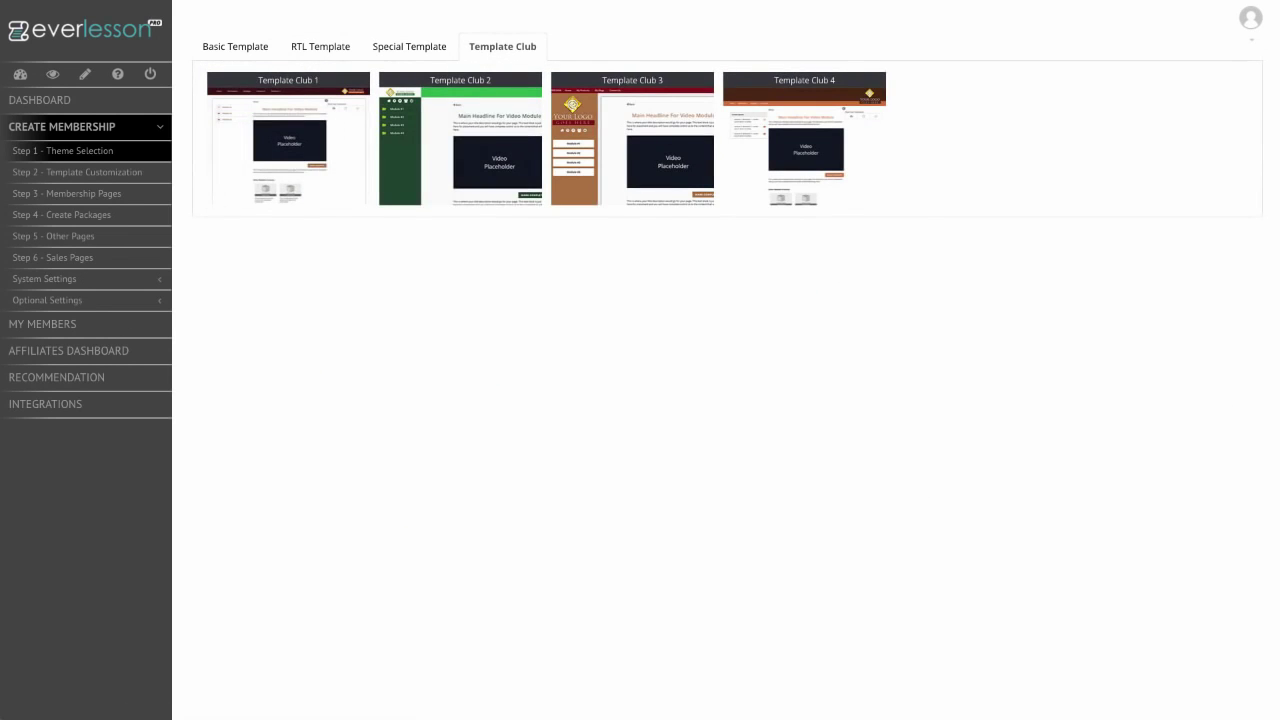
click(235, 46)
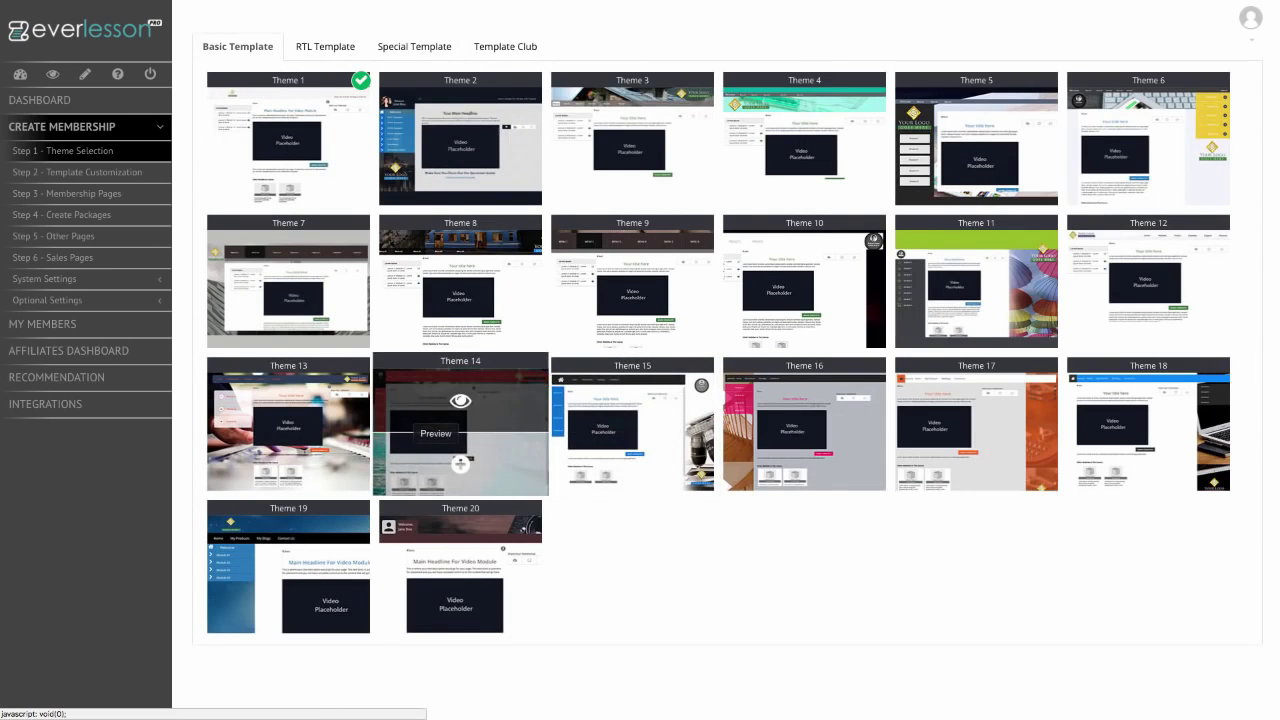
mouse_move(288, 424)
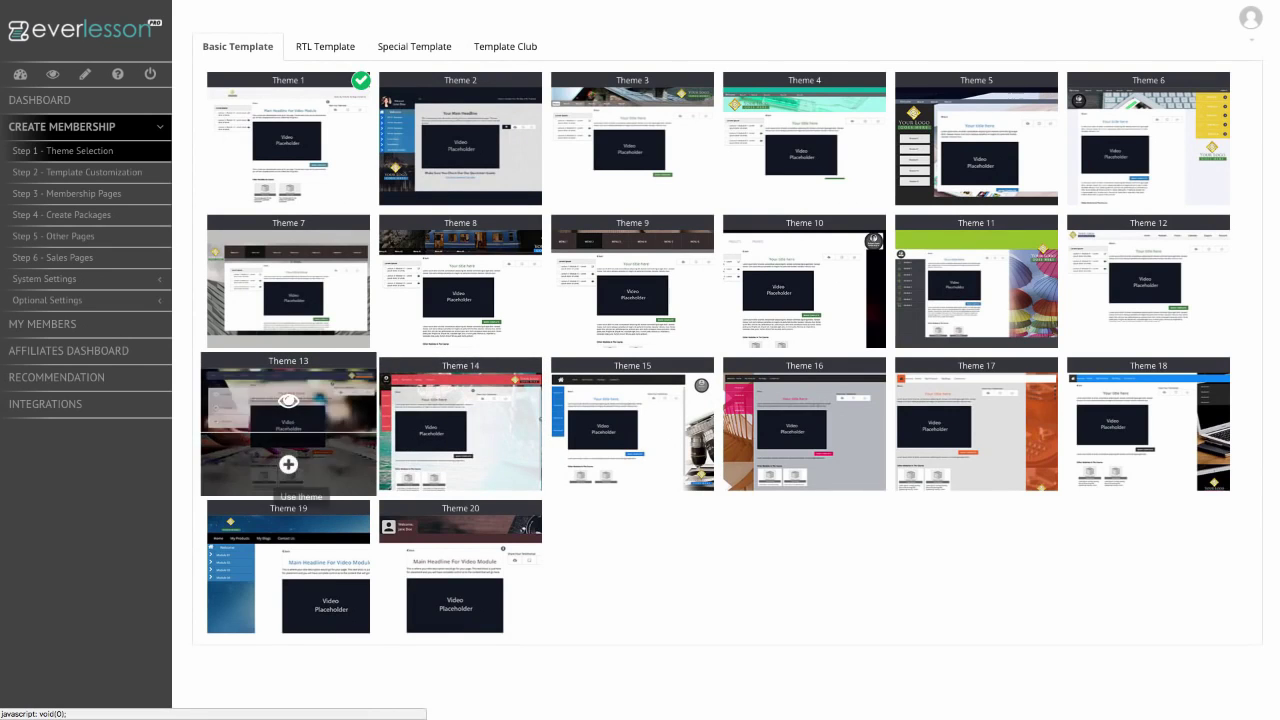
click(288, 400)
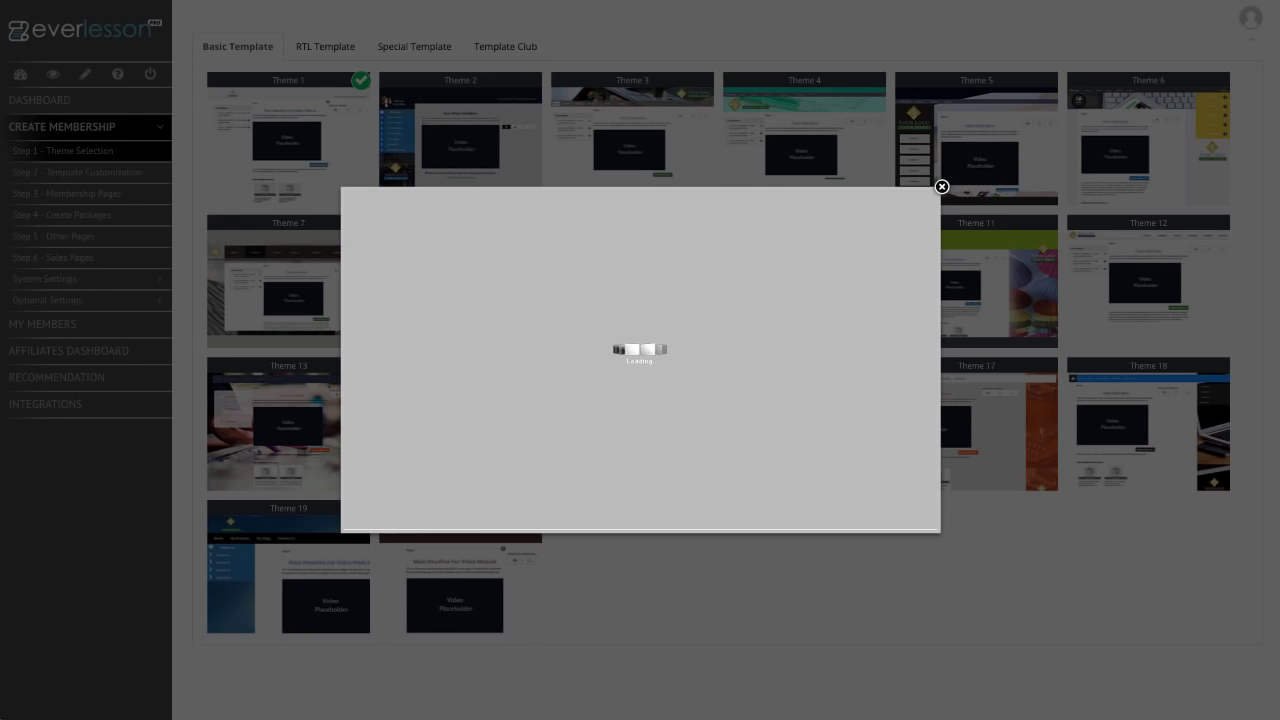
click(941, 186)
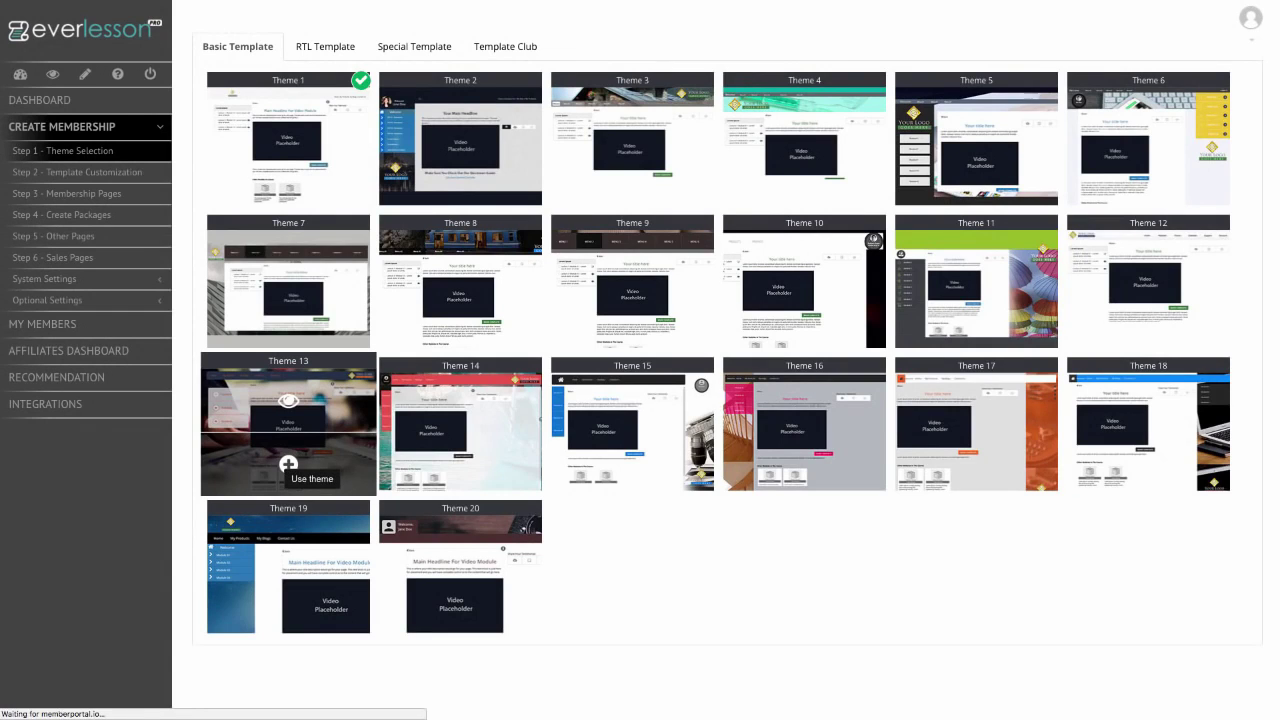
Apply Theme 13 to copylaptop and browse its Membership Pages and Sales Pages steps
click(288, 464)
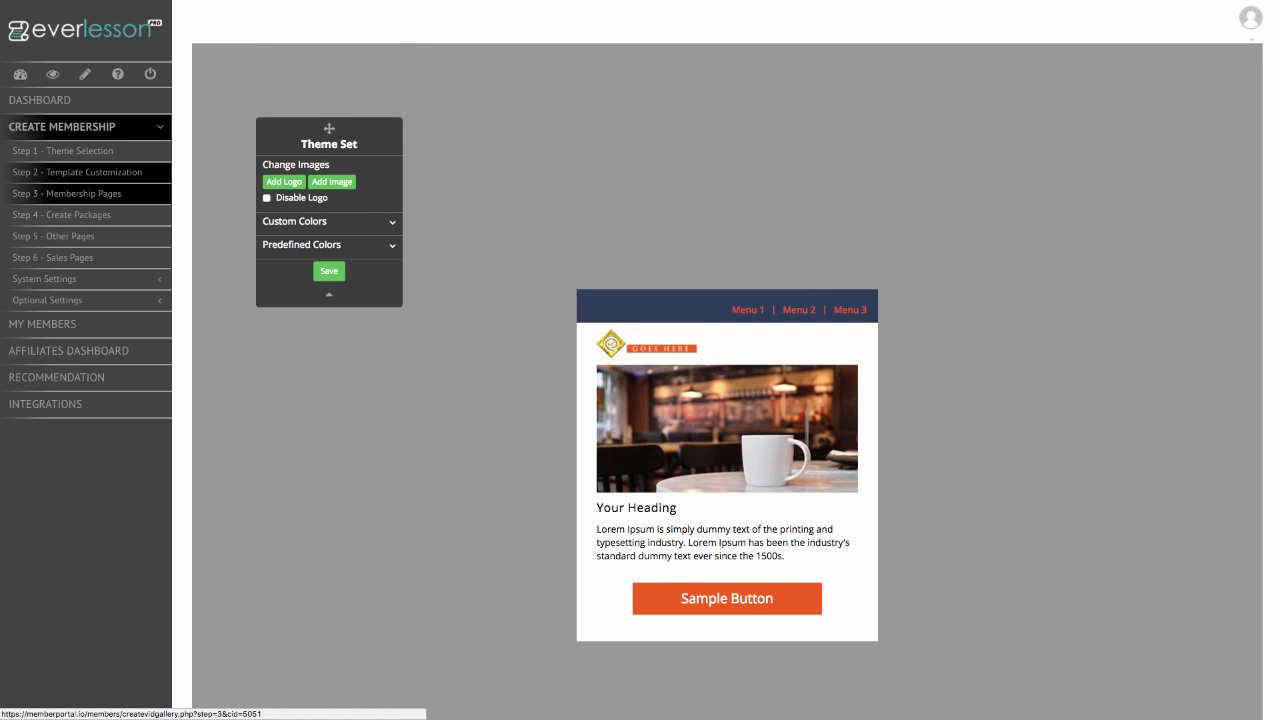
click(62, 215)
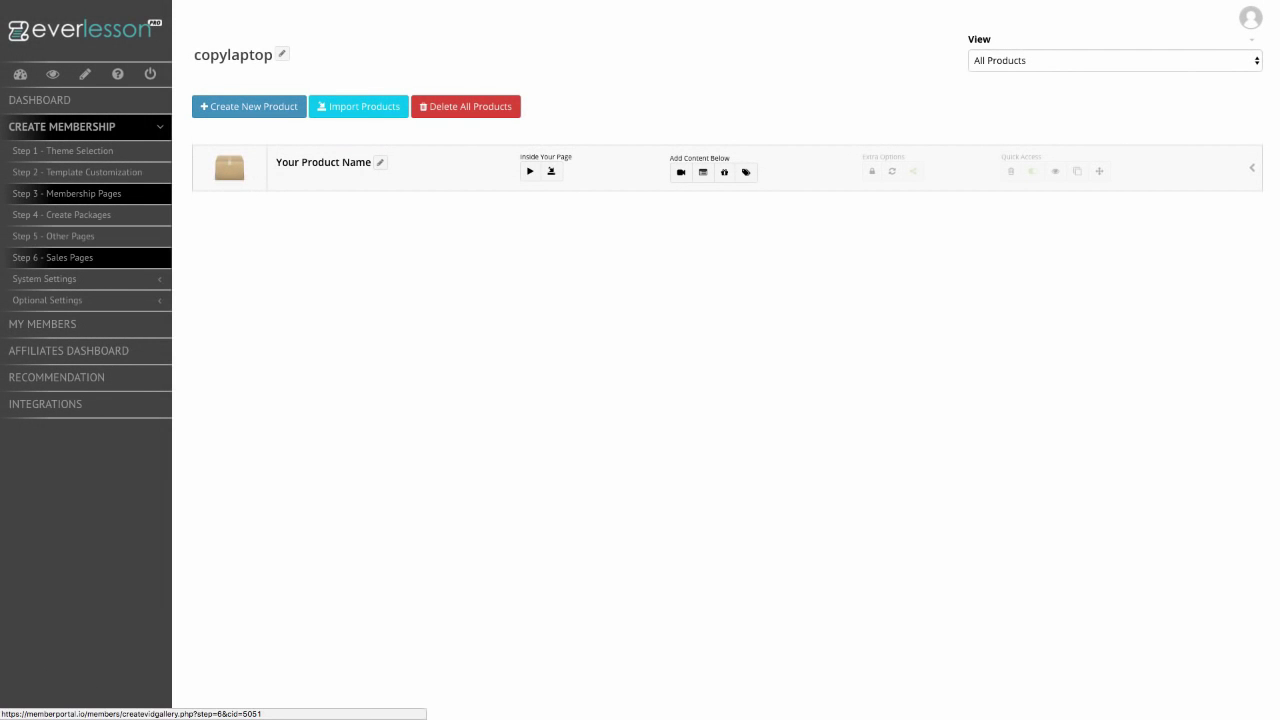
click(52, 257)
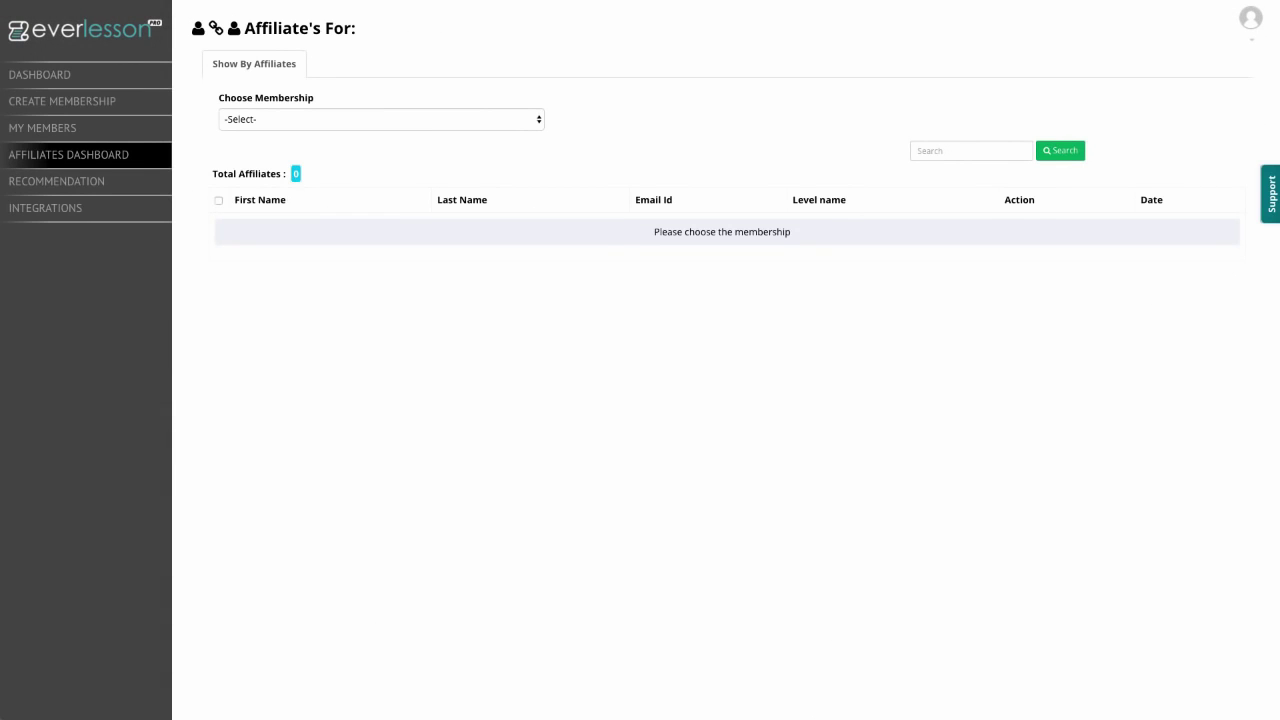
Filter the Affiliates Dashboard to Copy Cut Social, then return to the main dashboard
click(380, 119)
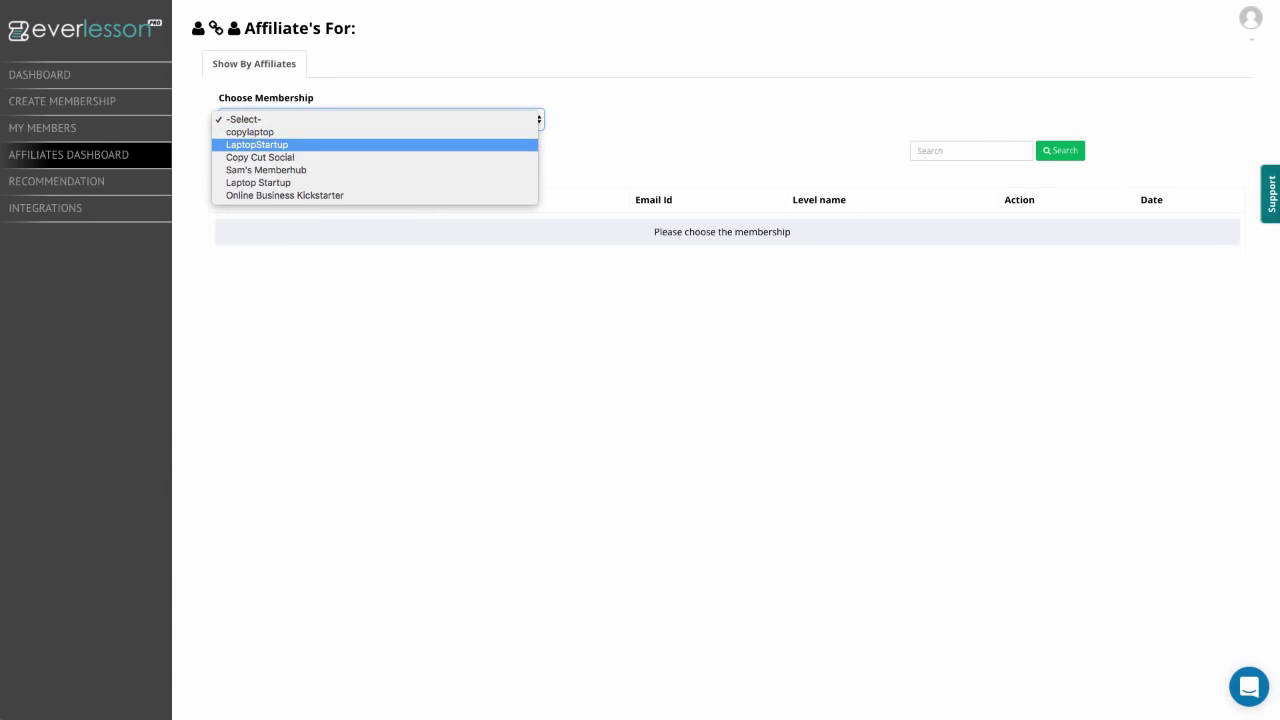
key(Return)
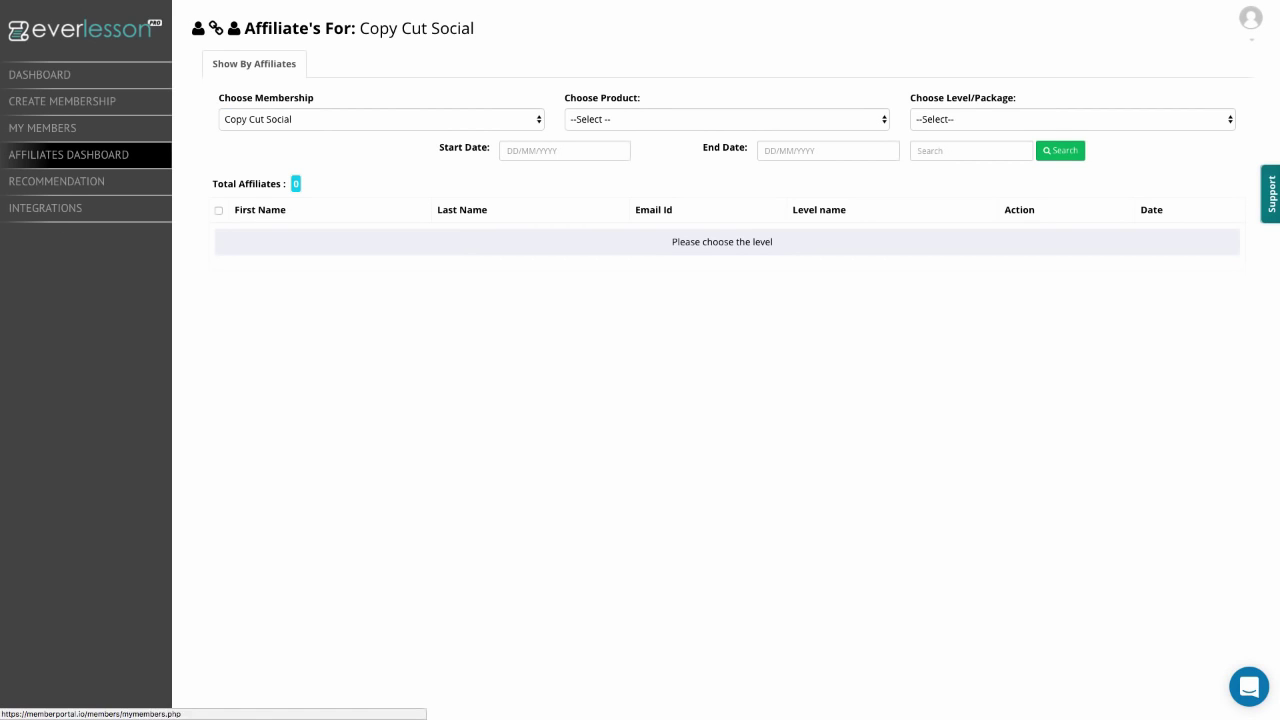
click(40, 75)
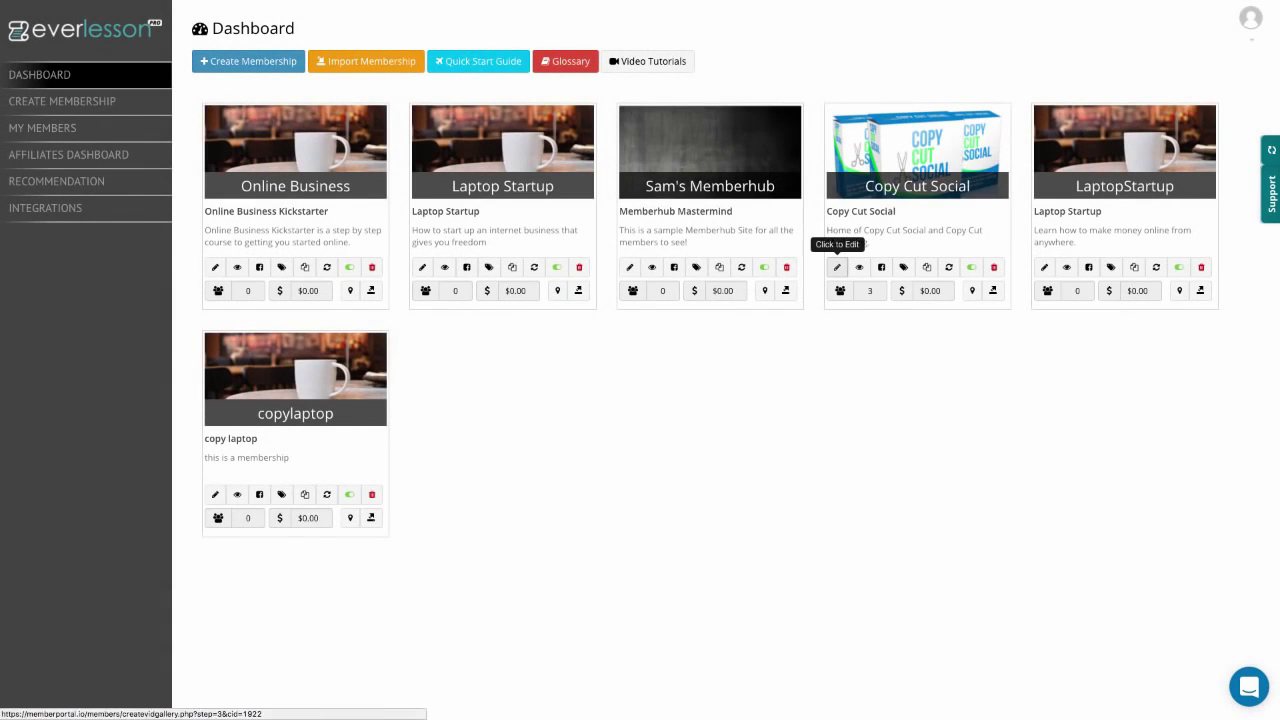
Open Copy Cut Social for editing and look through its contents
click(837, 267)
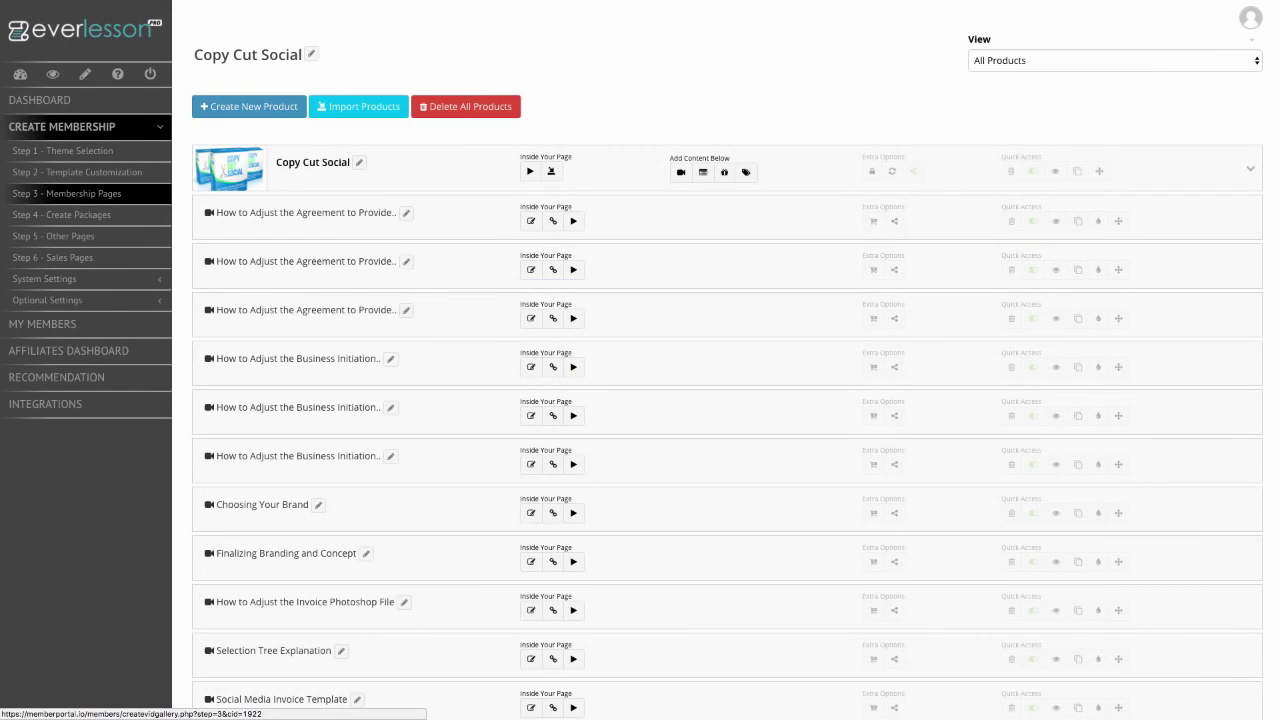
scroll(728, 360, down, 1)
scroll(728, 360, down, 2)
scroll(728, 360, down, 2)
scroll(728, 360, down, 2)
scroll(728, 360, down, 2)
scroll(728, 360, up, 5)
scroll(728, 360, up, 3)
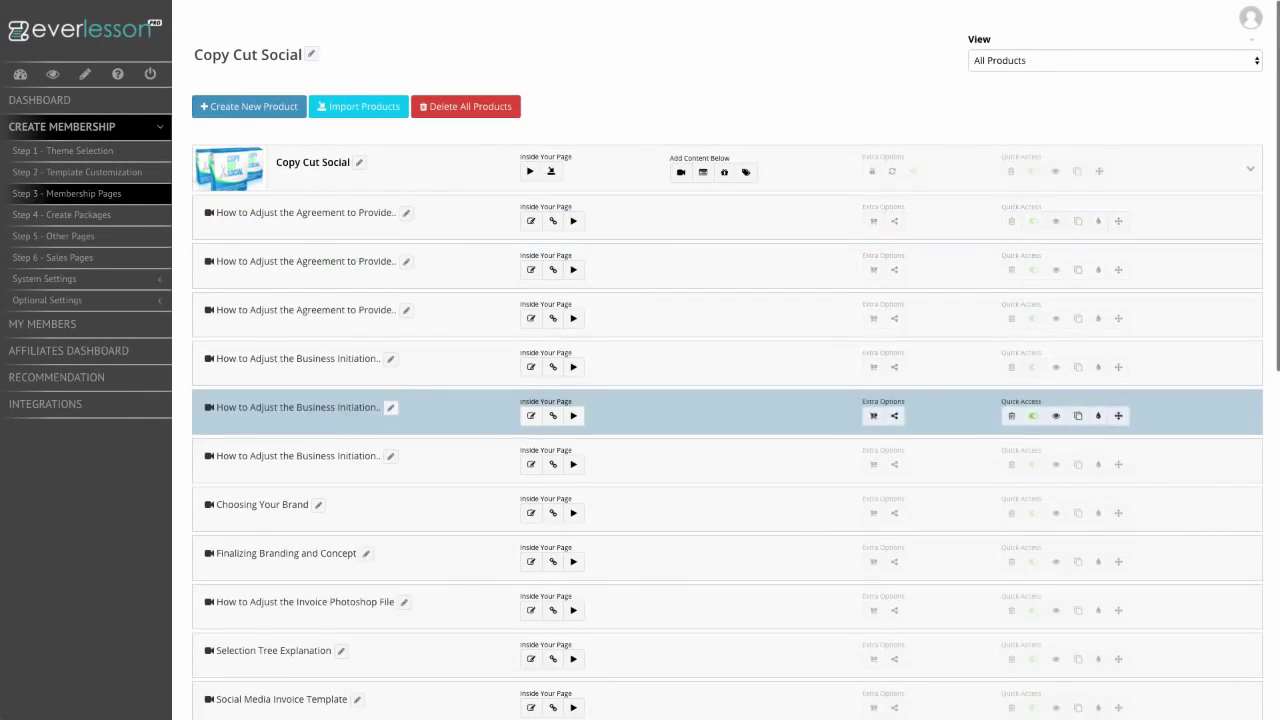
scroll(728, 360, down, 5)
scroll(728, 360, down, 1)
scroll(728, 360, up, 5)
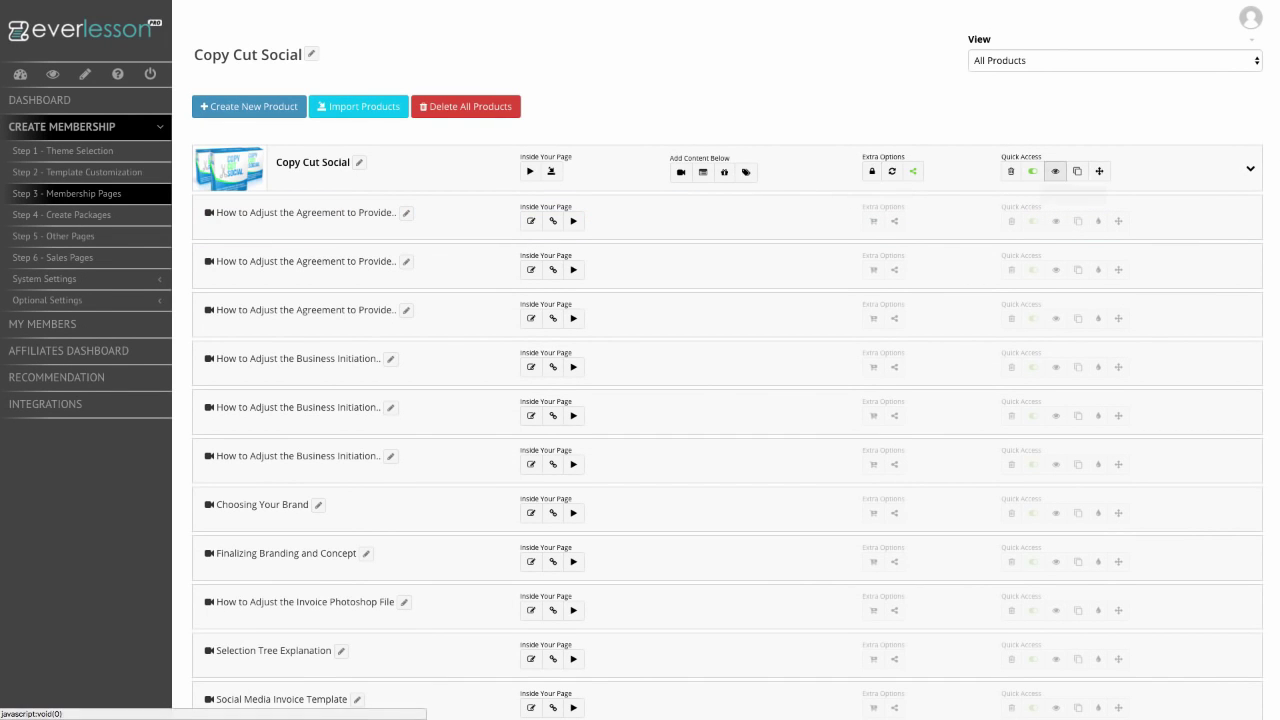
Preview the Copy Cut Social member area, then open the first lesson's preview
click(1055, 171)
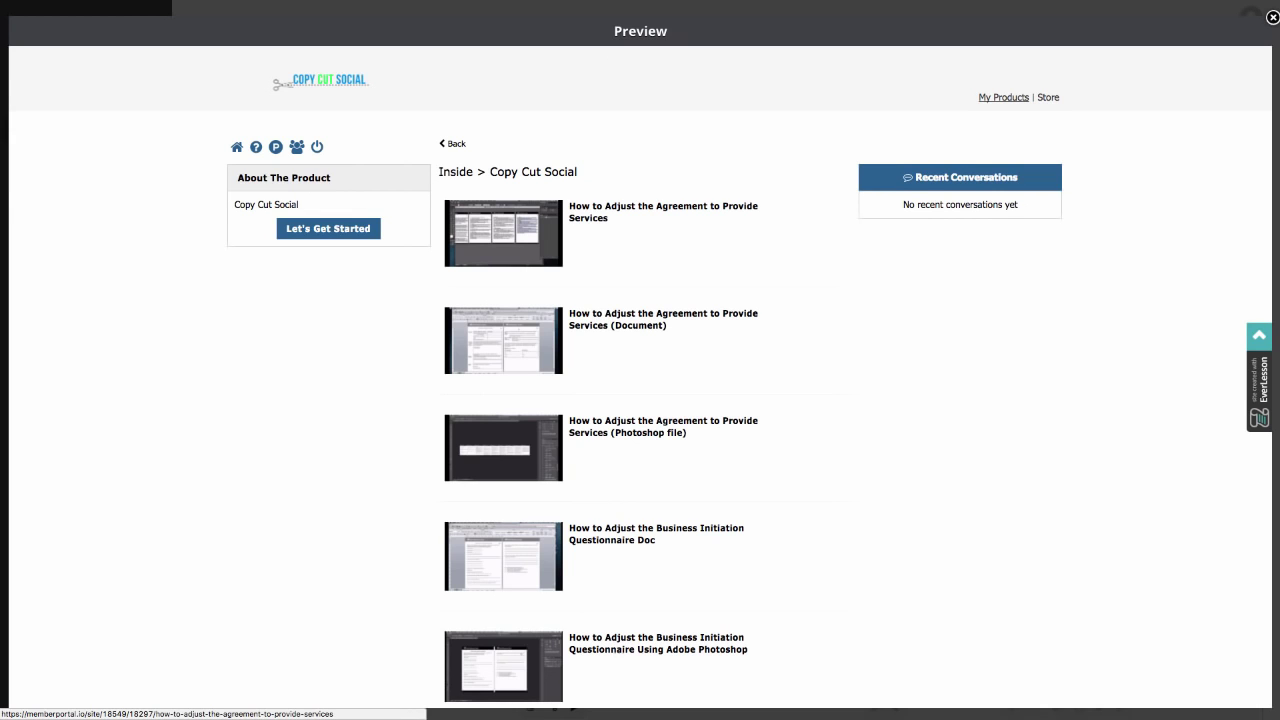
click(1272, 17)
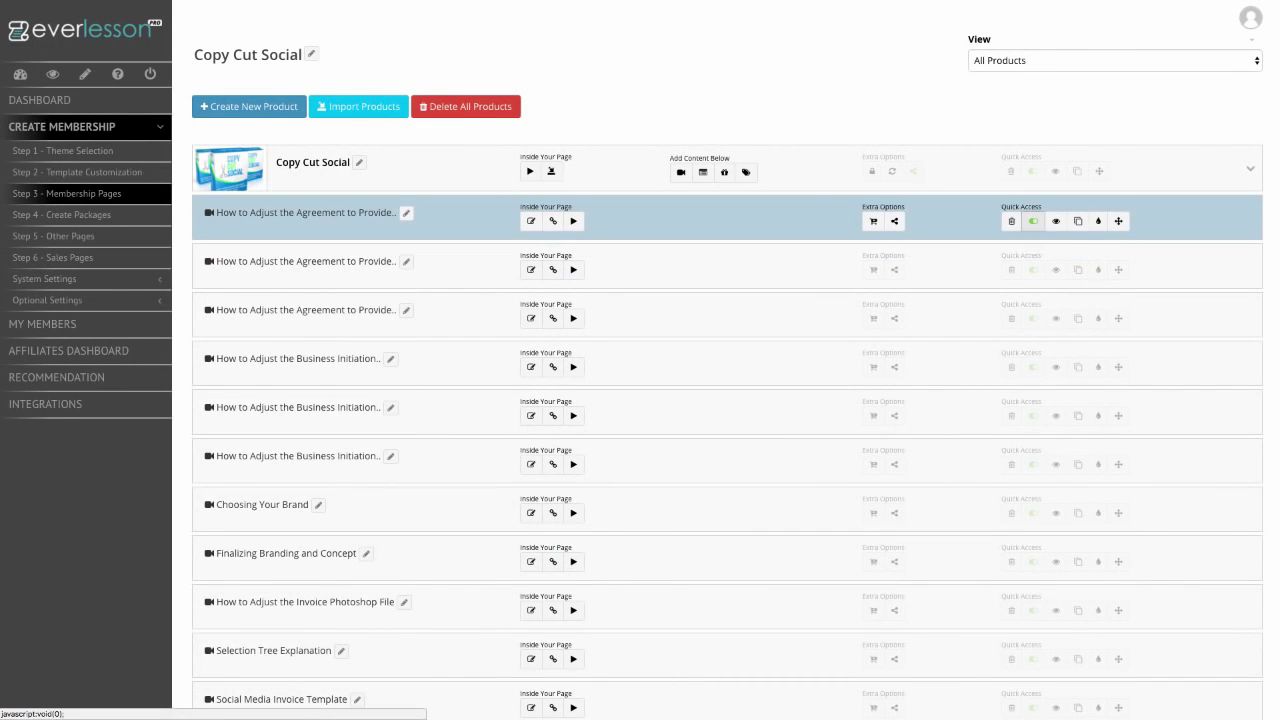
click(1056, 221)
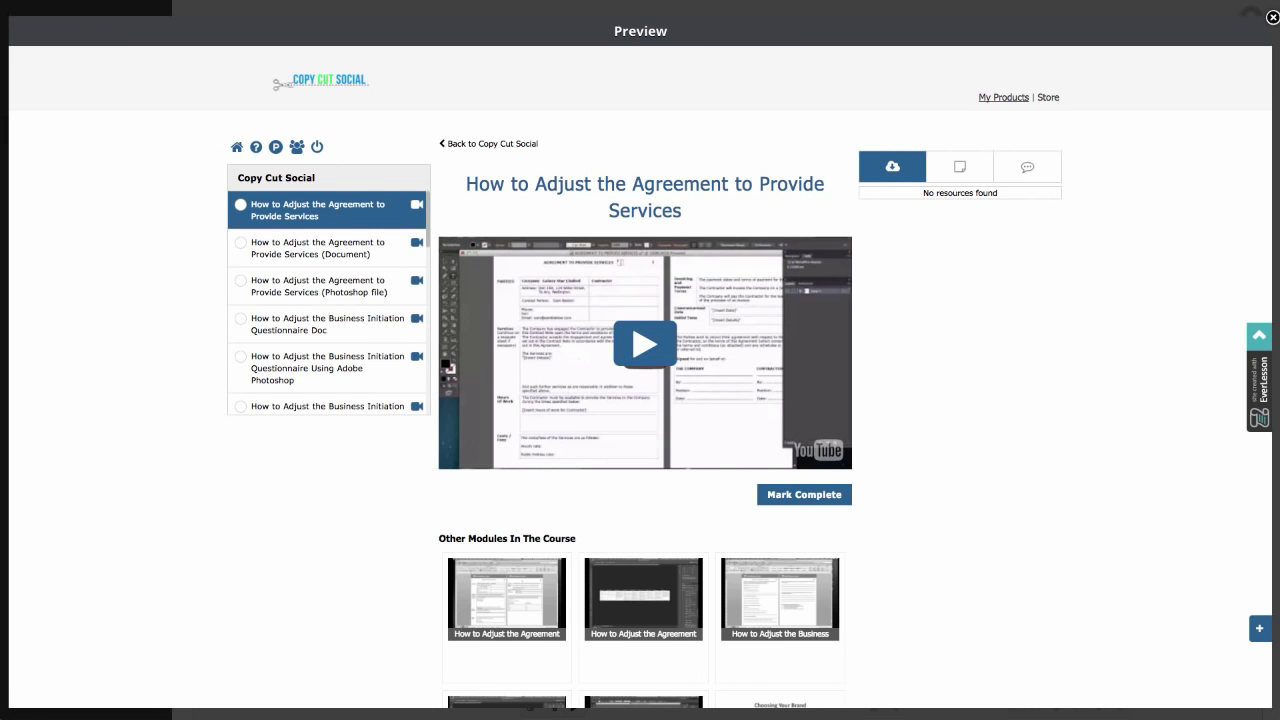
scroll(640, 400, down, 3)
scroll(640, 400, down, 1)
scroll(640, 400, up, 4)
Check the lesson's Resources, Notes and Discussions tabs and mark it complete
click(960, 166)
click(1027, 166)
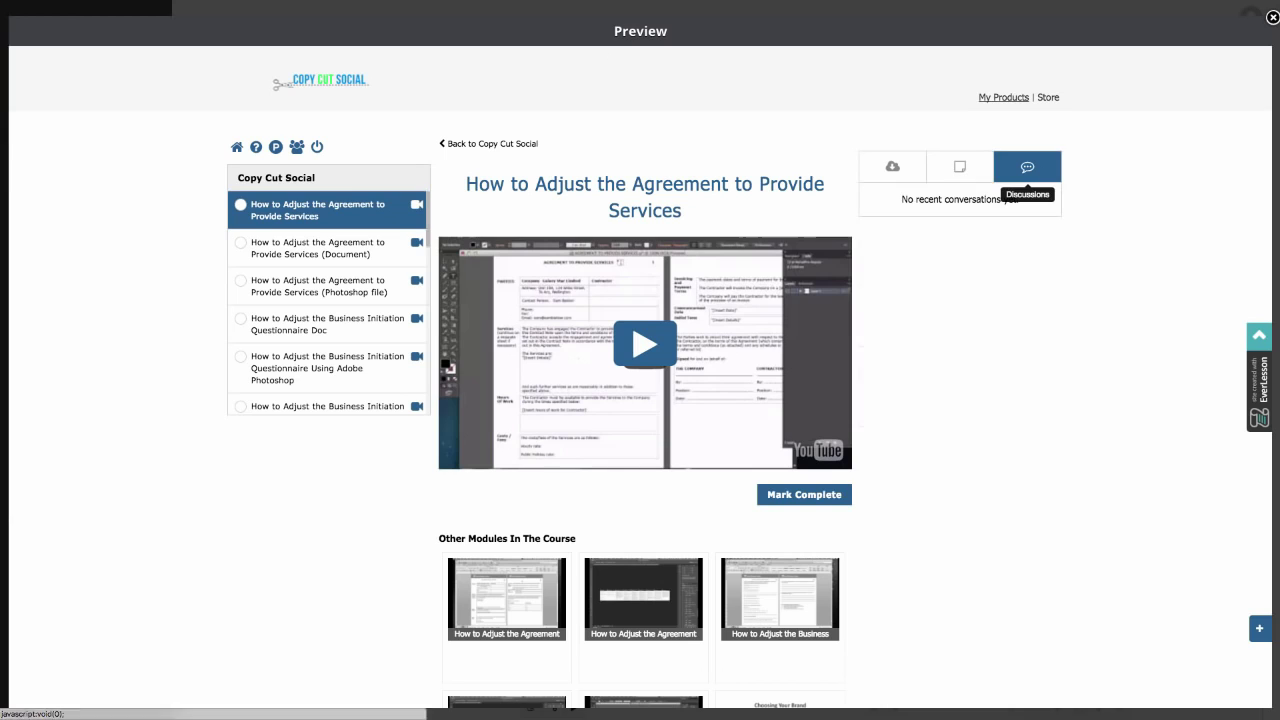
click(960, 166)
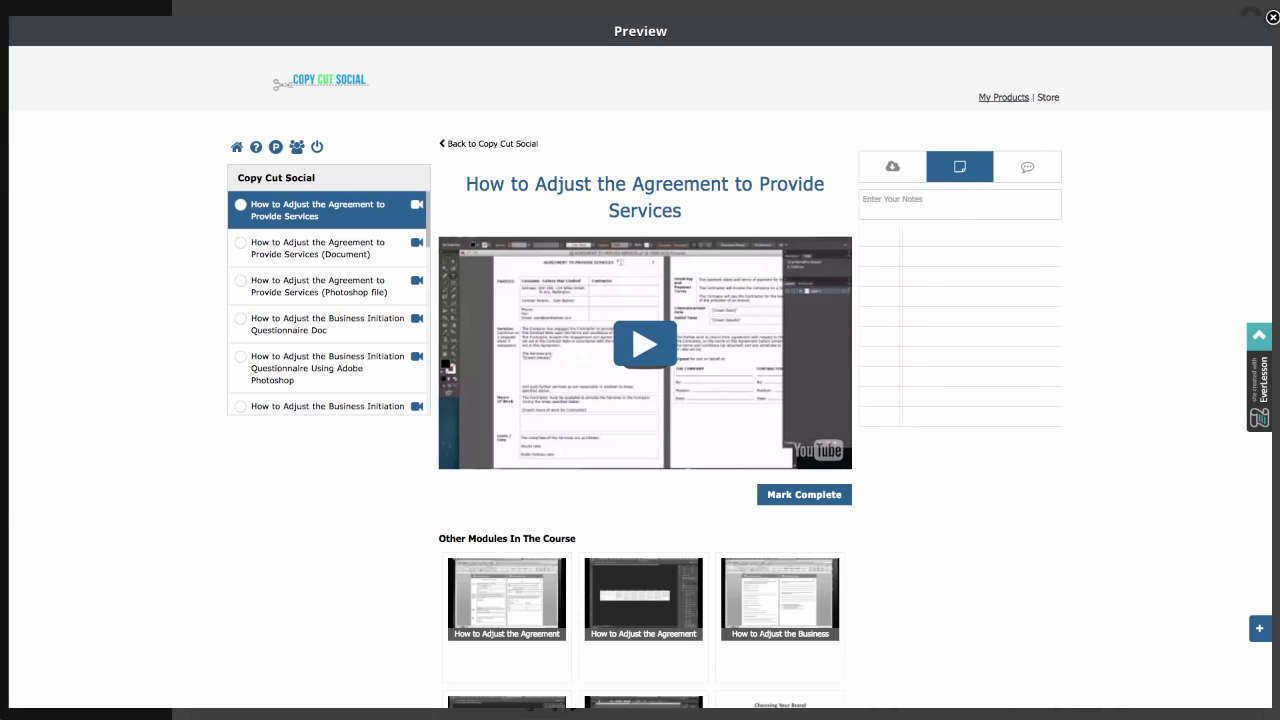
click(892, 166)
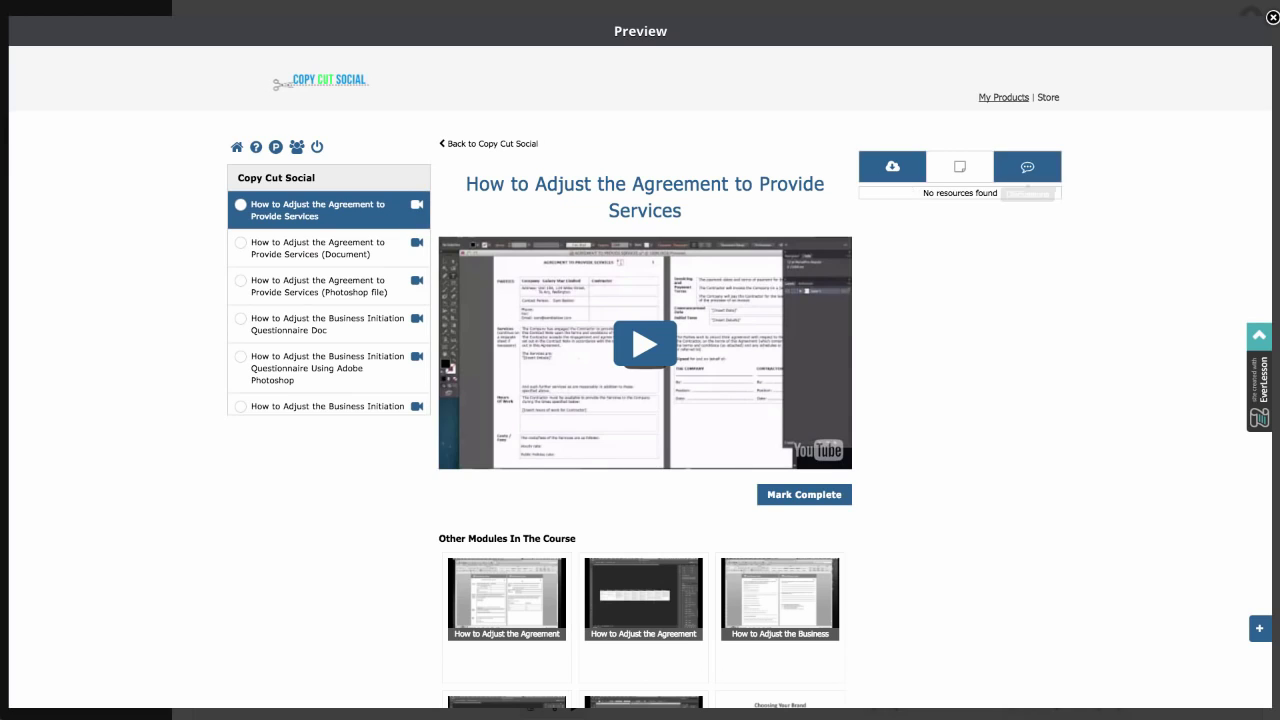
click(1027, 166)
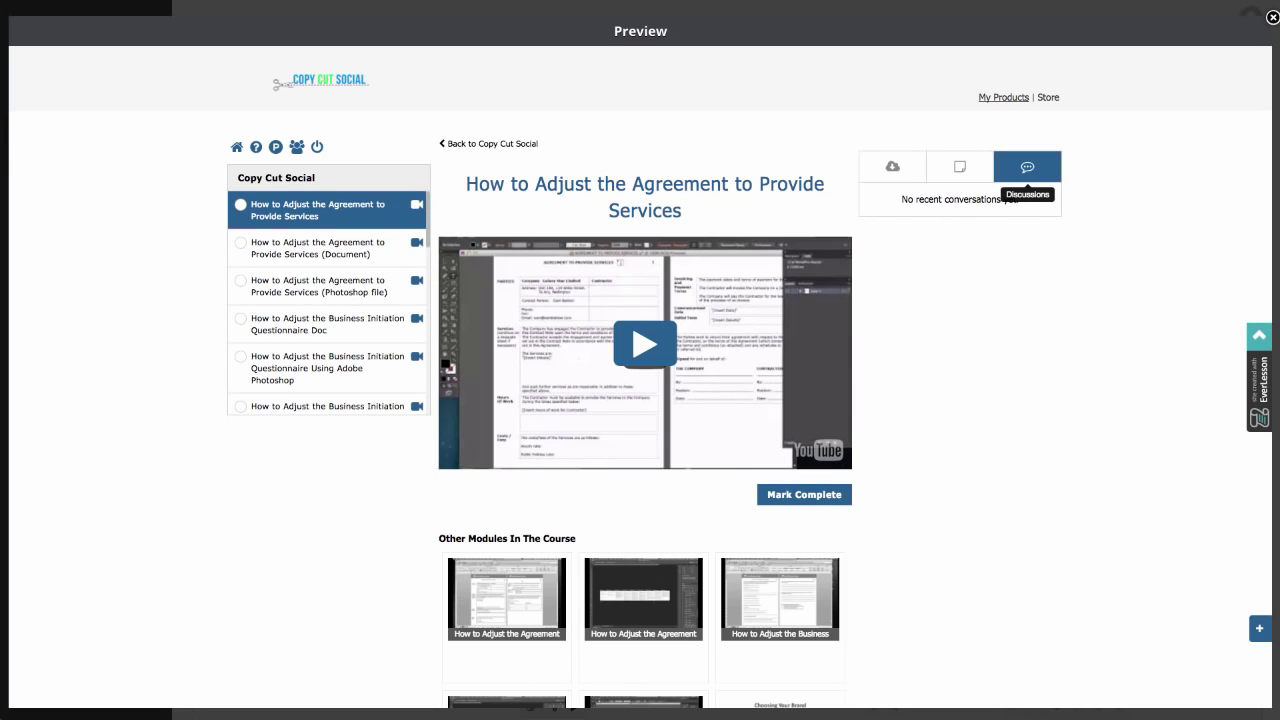
click(804, 494)
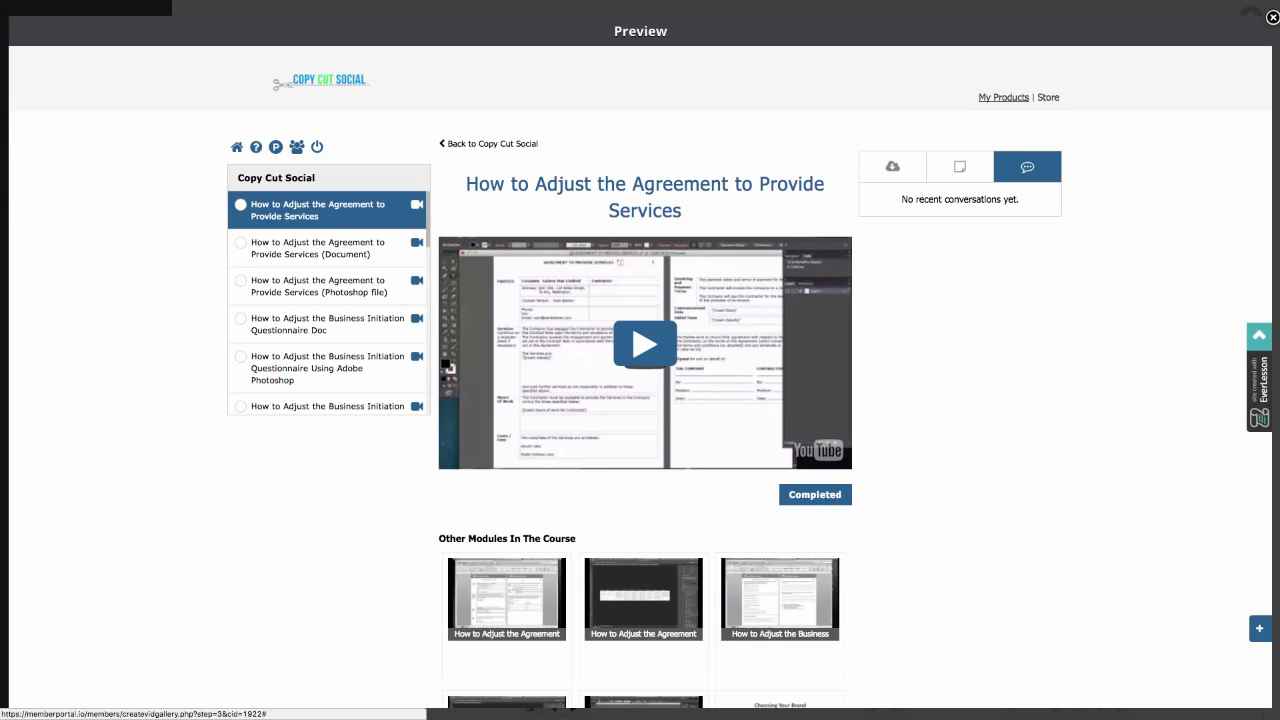
key(Escape)
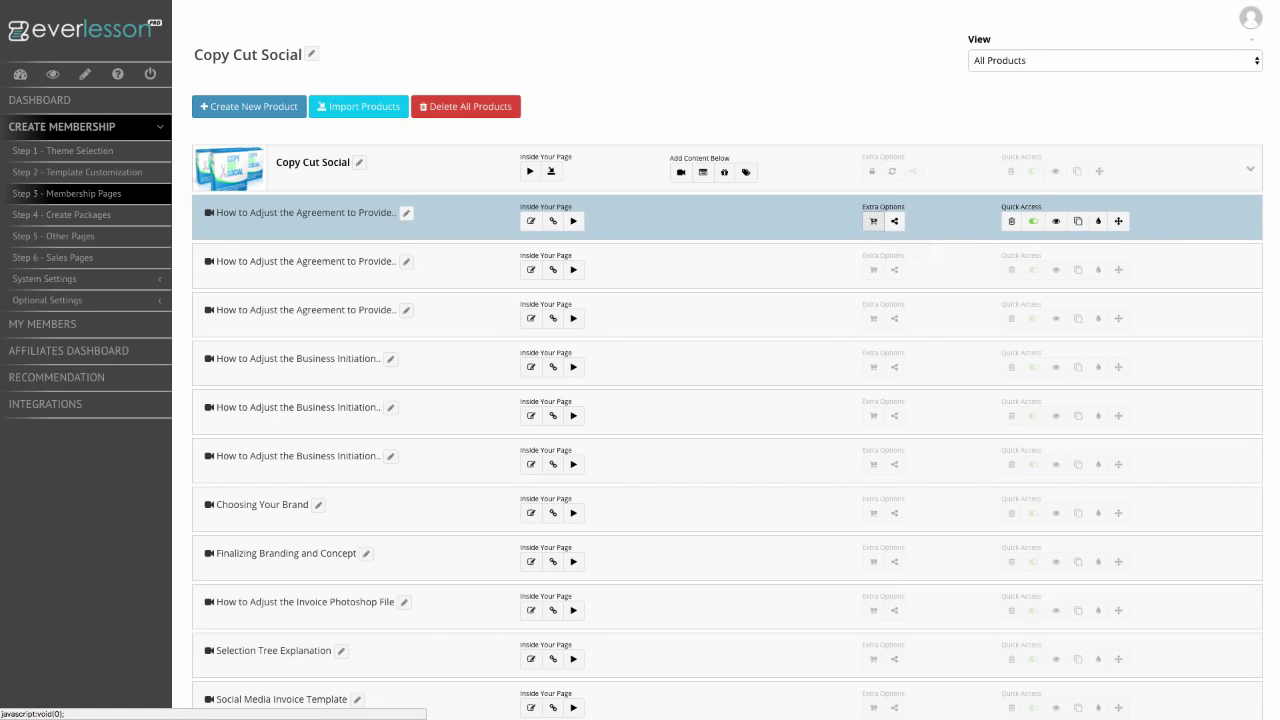
Add a package assigned to the Copy Cut Social product and save it
click(873, 221)
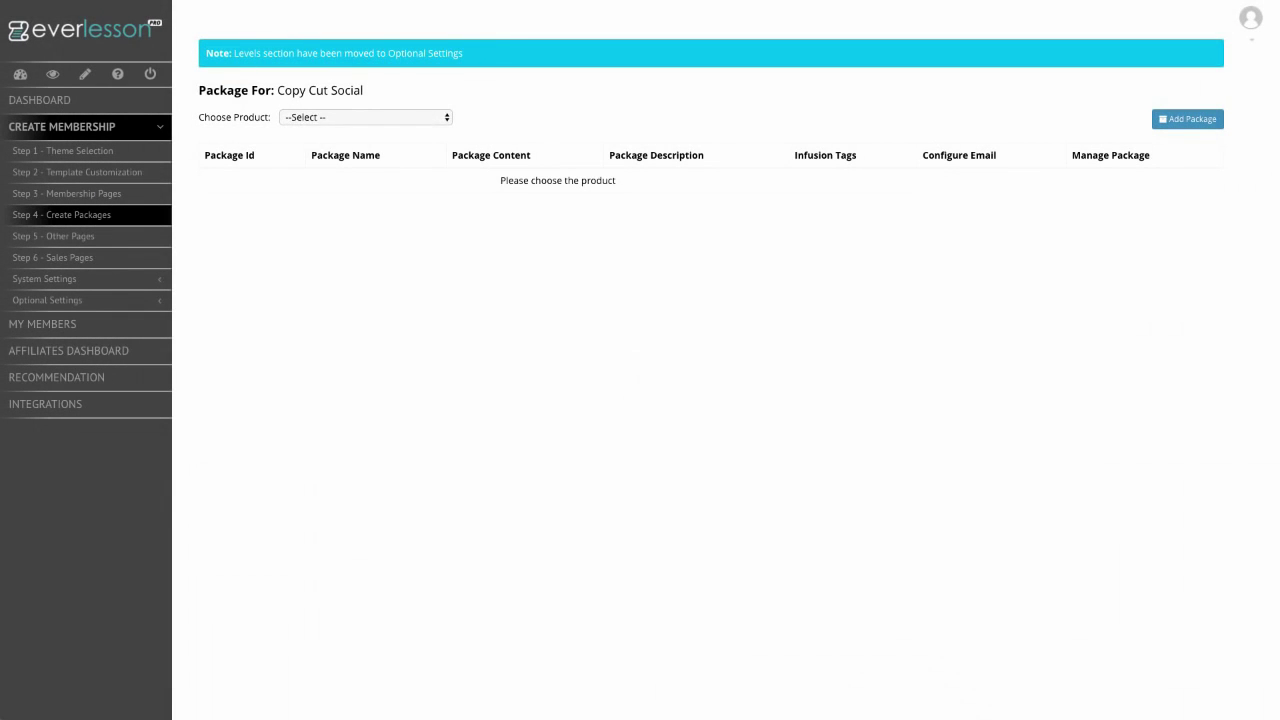
click(365, 117)
click(320, 129)
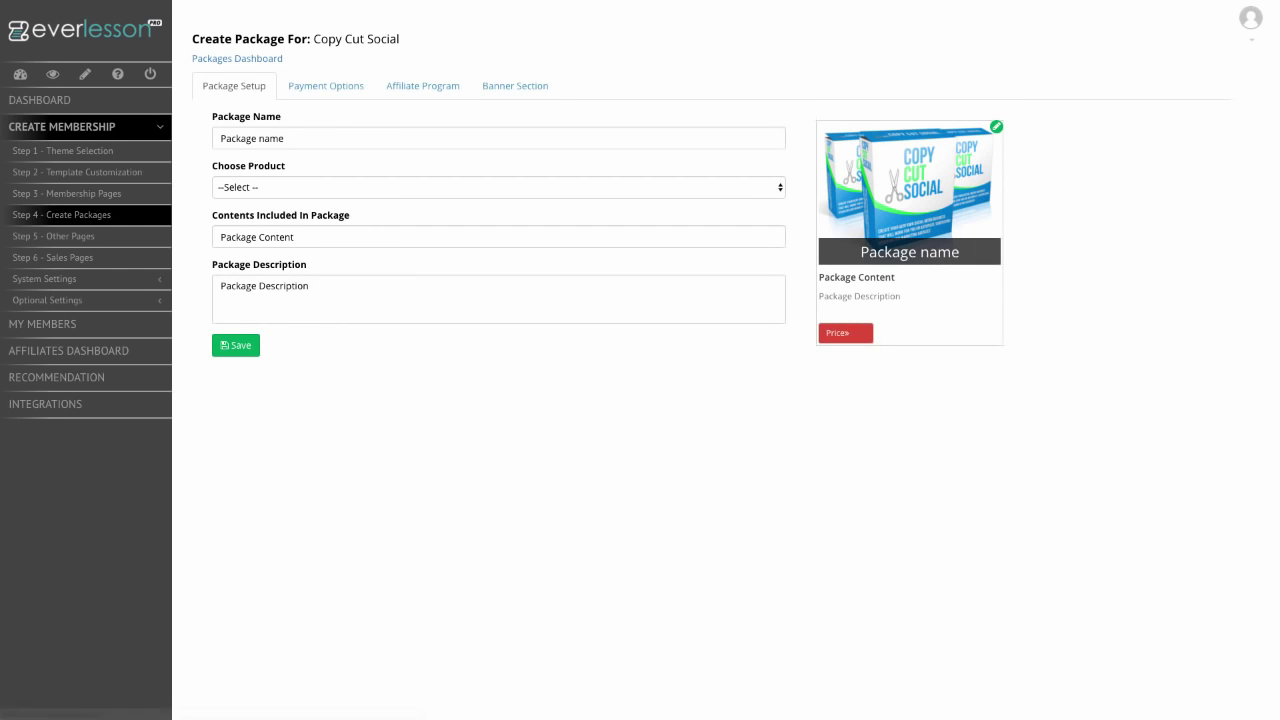
click(326, 85)
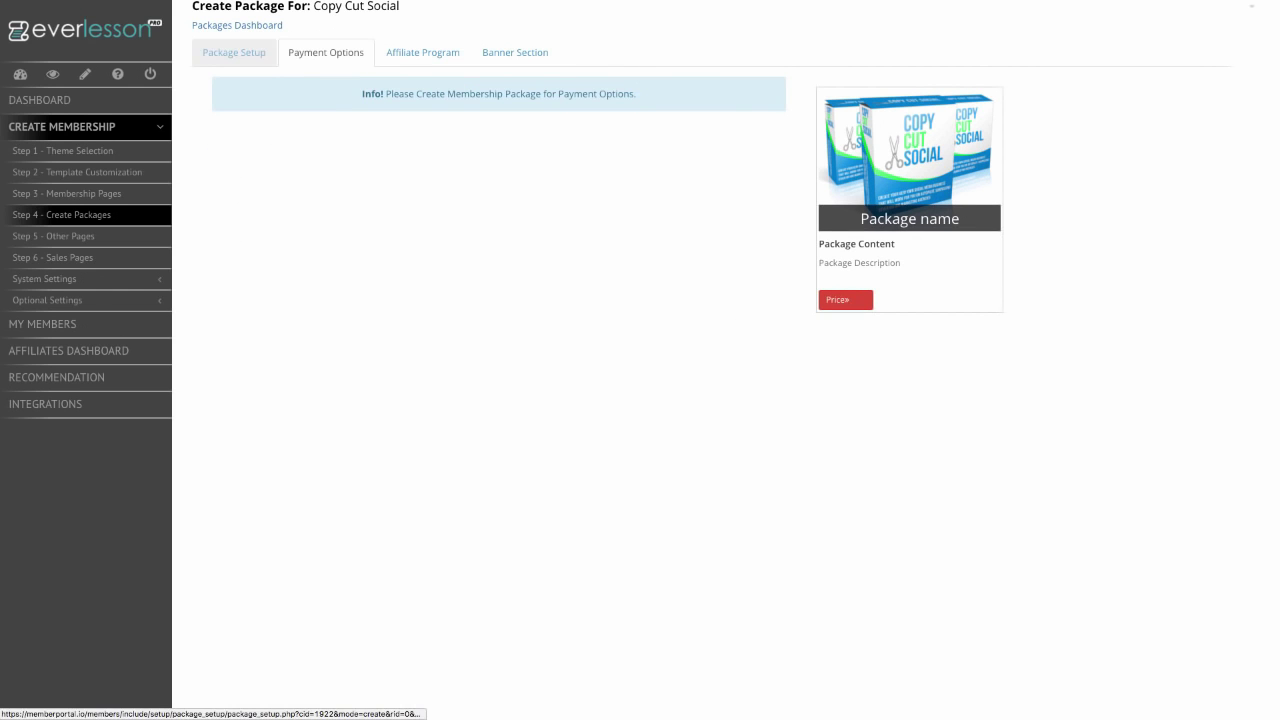
click(234, 52)
click(498, 153)
click(253, 166)
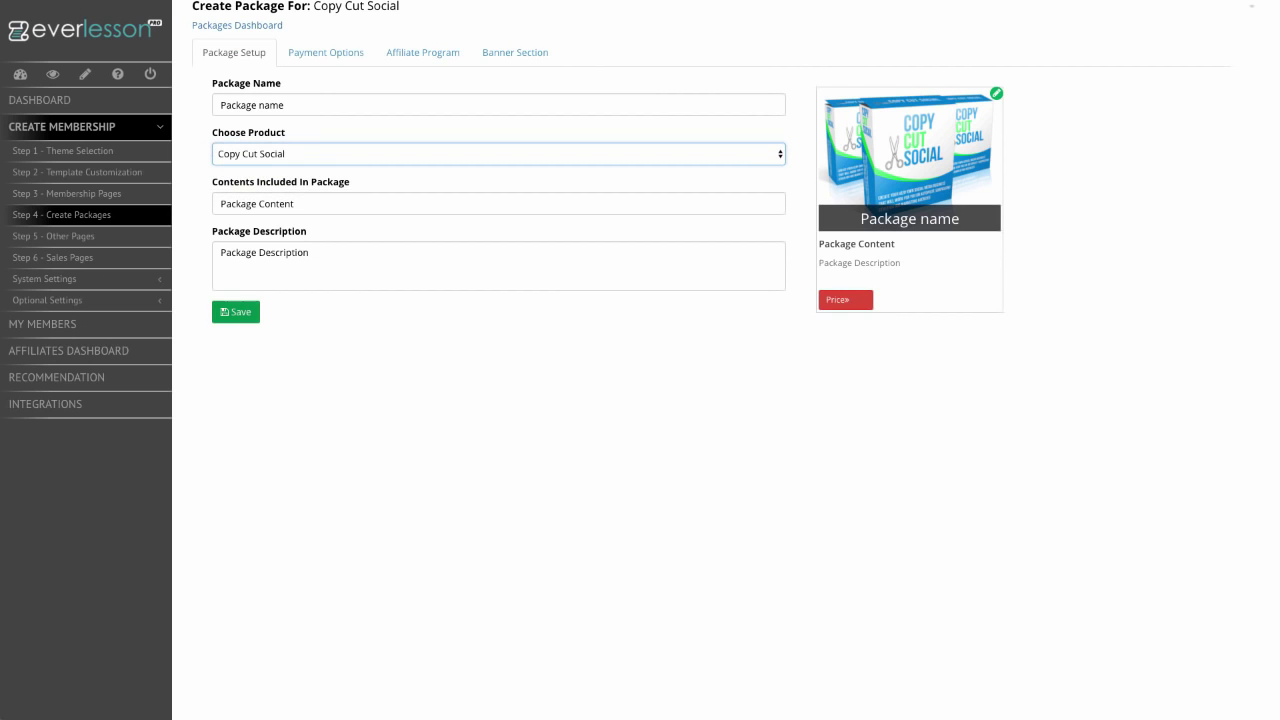
click(326, 52)
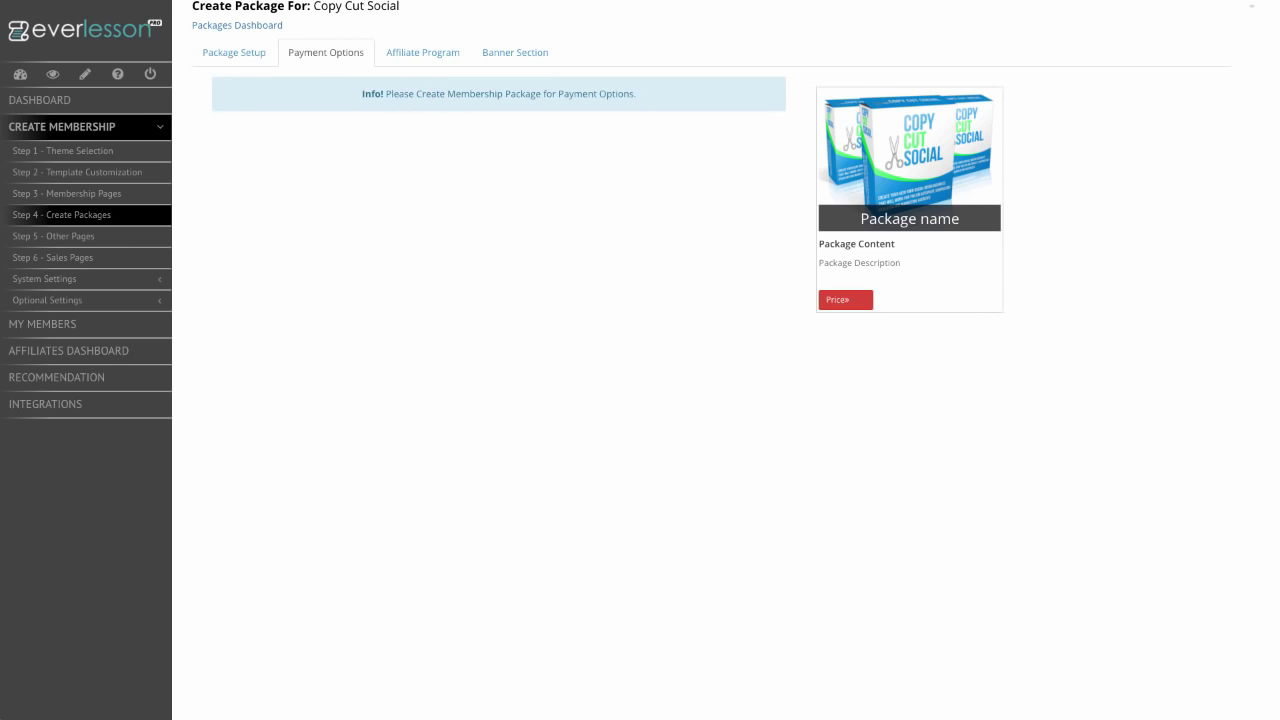
click(234, 52)
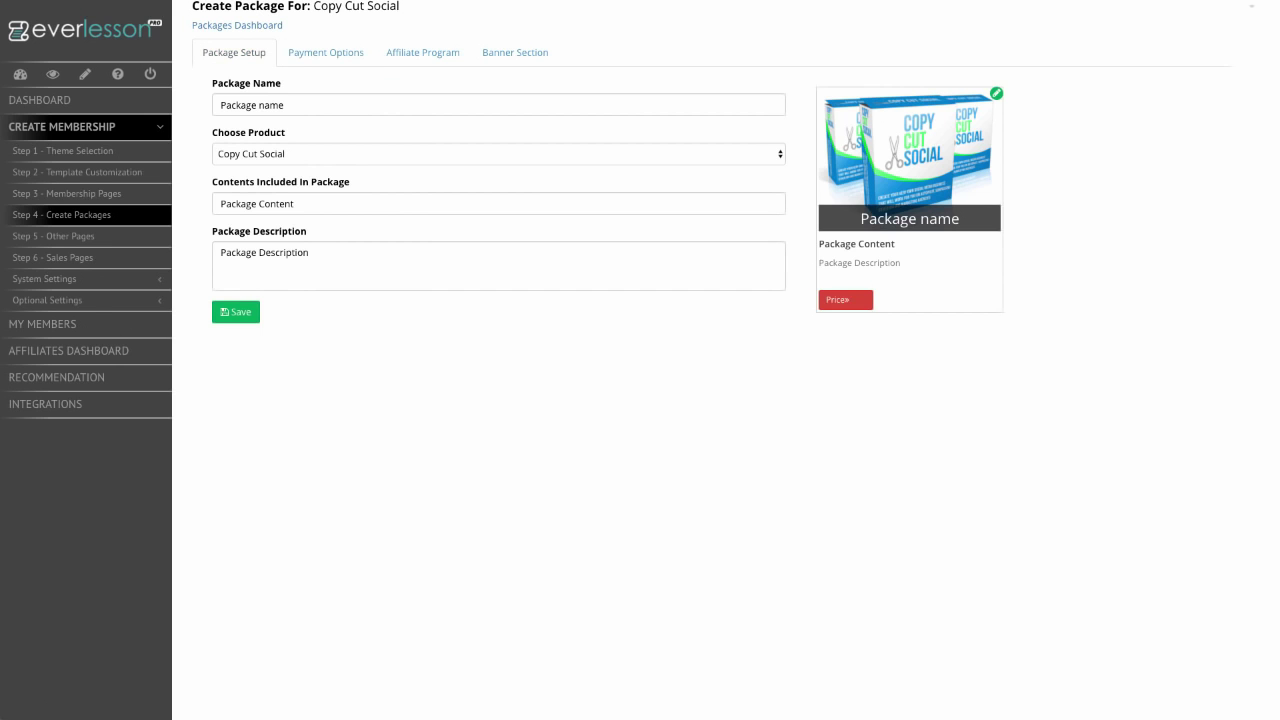
click(236, 311)
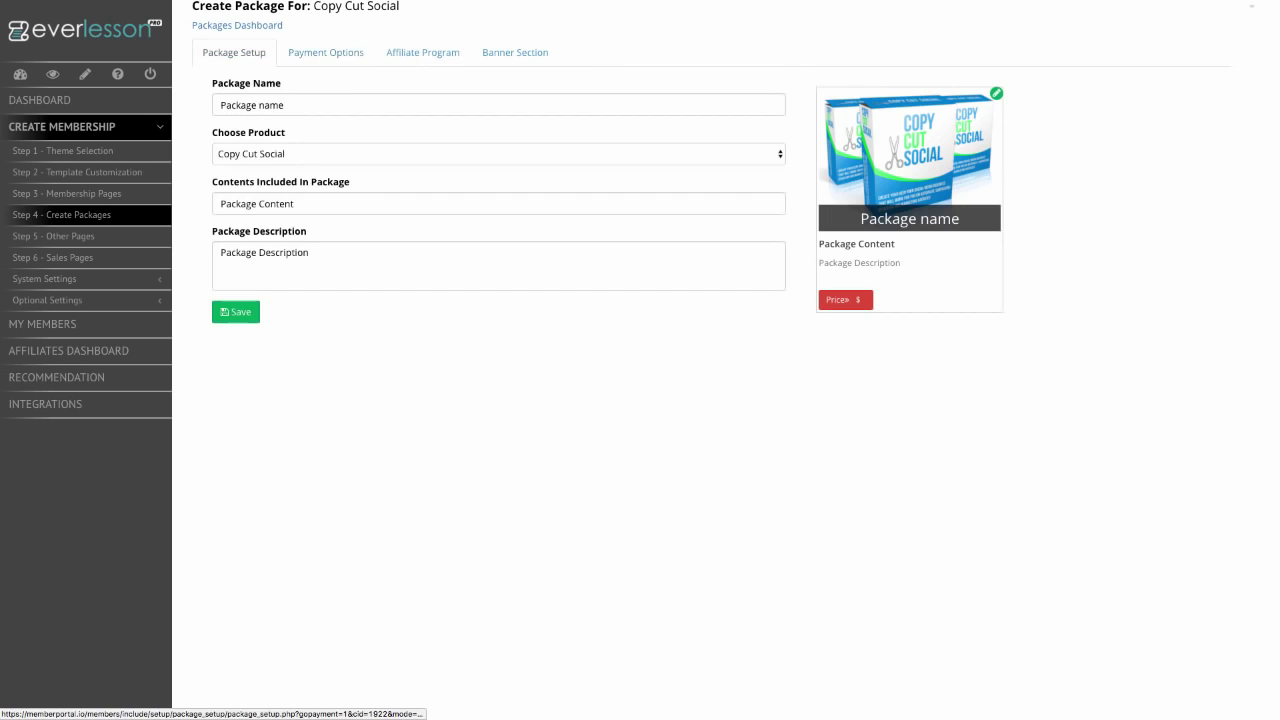
Browse the package's Payment Method options without choosing one
click(495, 104)
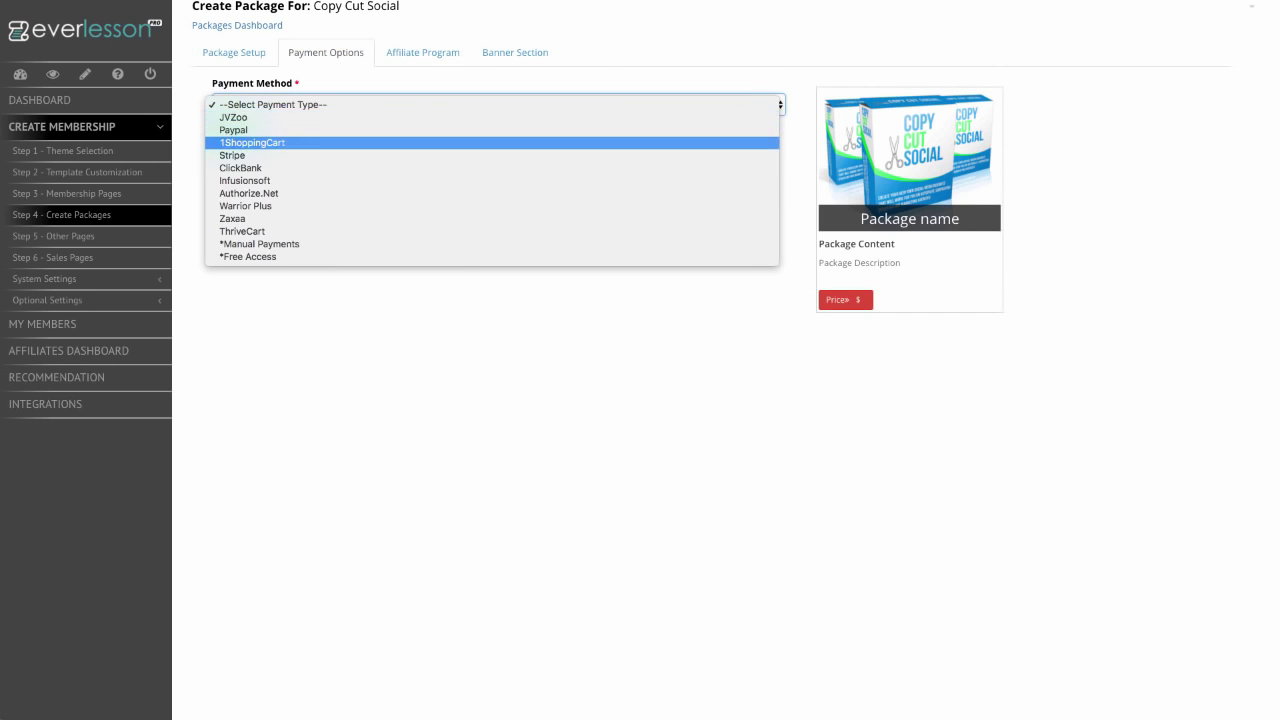
key(Up)
key(Down)
key(Down)
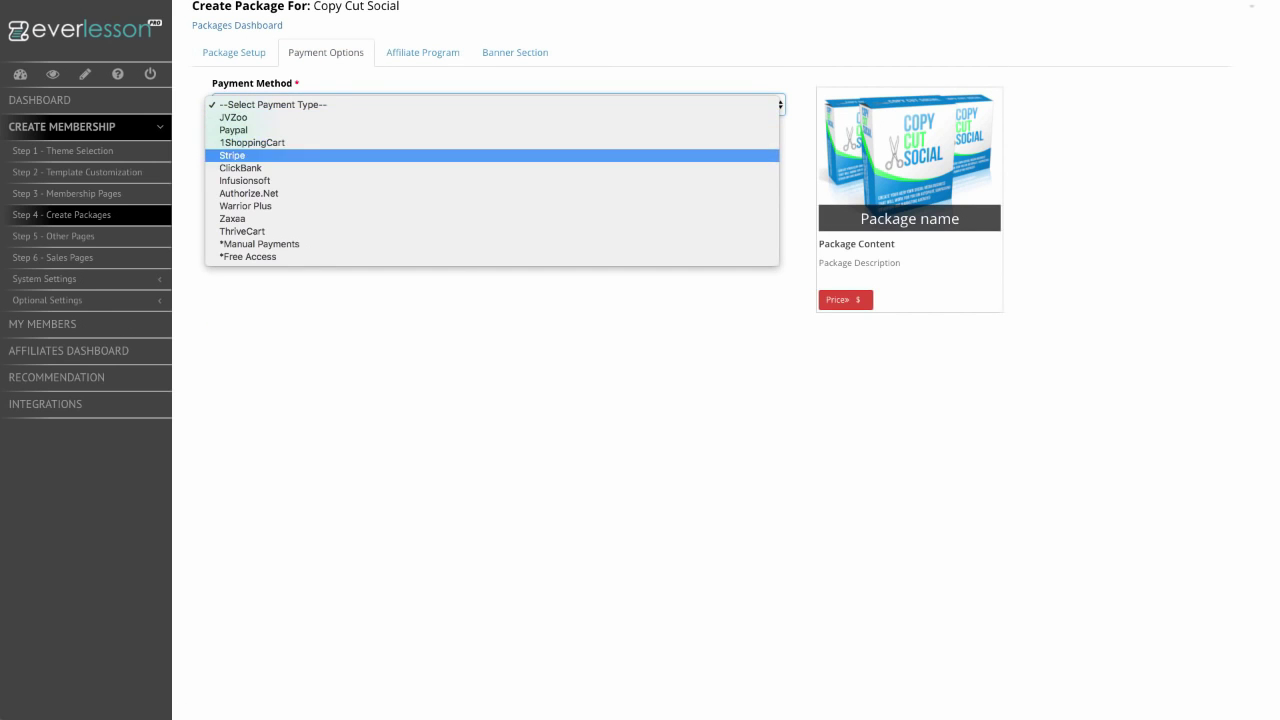
key(Down)
key(Down)
key(Down)
key(Down)
key(Down)
key(Down)
key(Down)
key(Down)
key(Up)
key(Up)
key(Up)
key(Up)
key(Up)
key(Down)
key(Down)
key(Down)
key(Down)
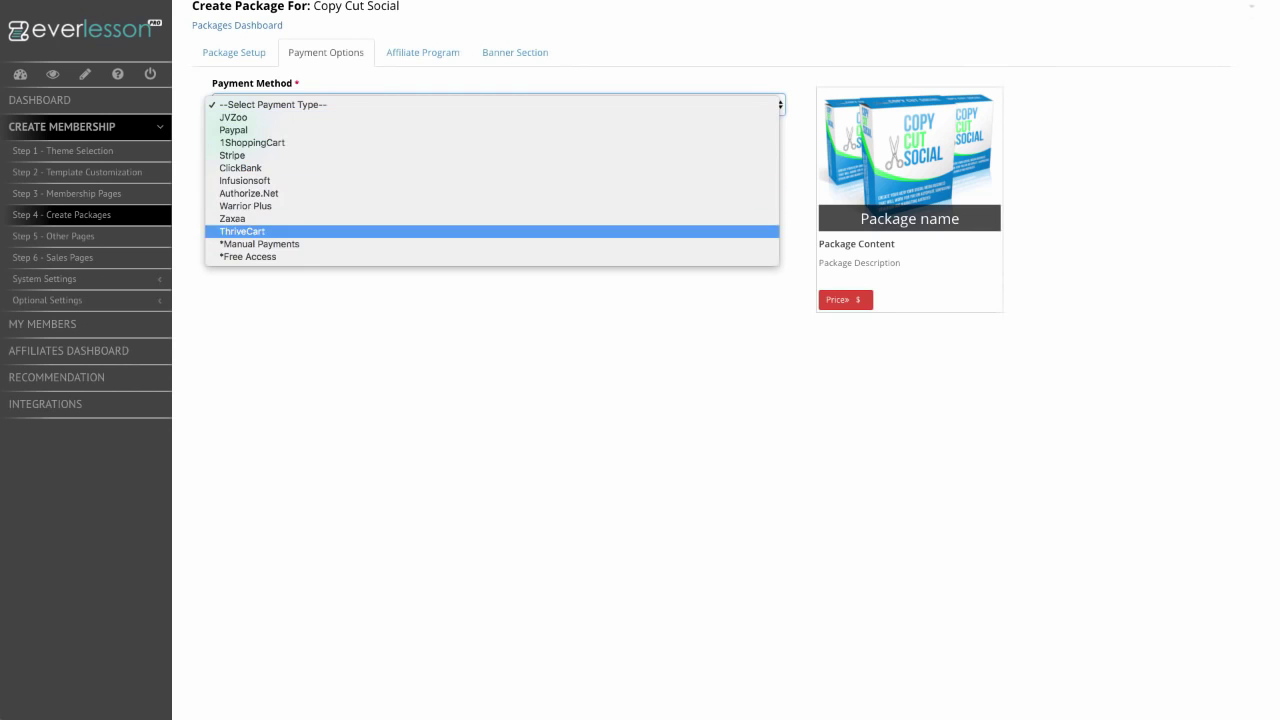
click(423, 52)
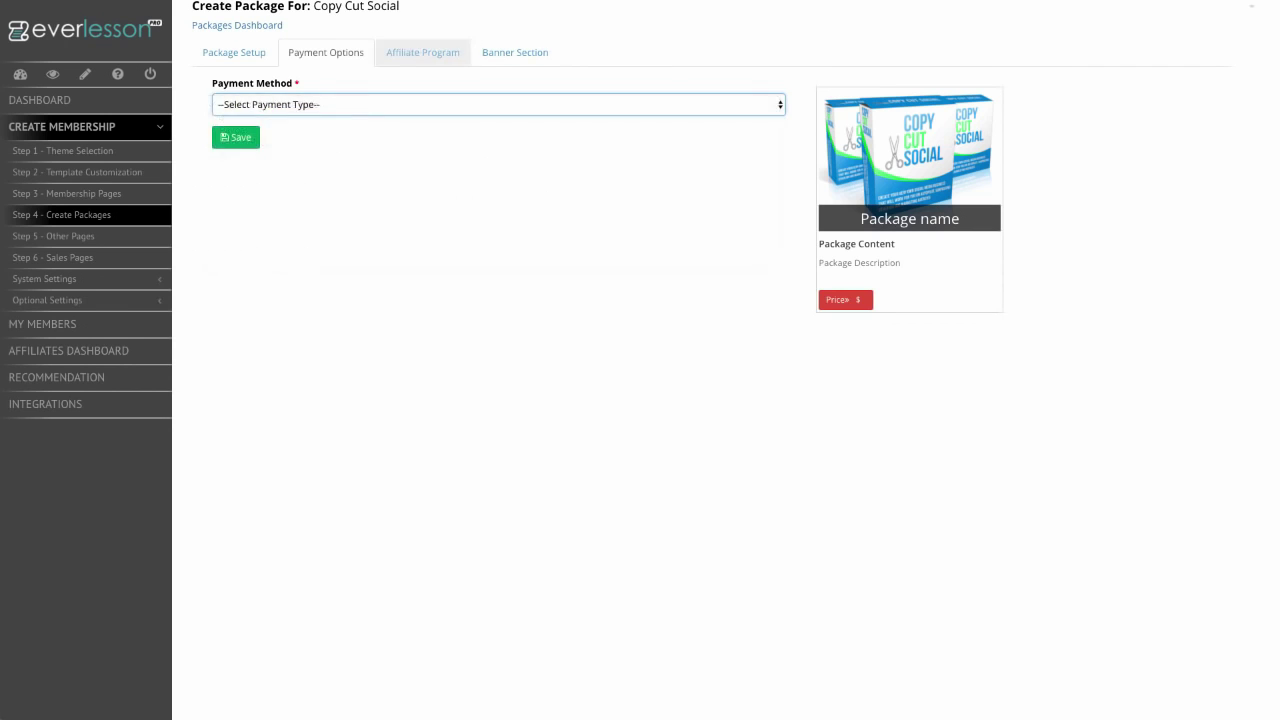
click(326, 52)
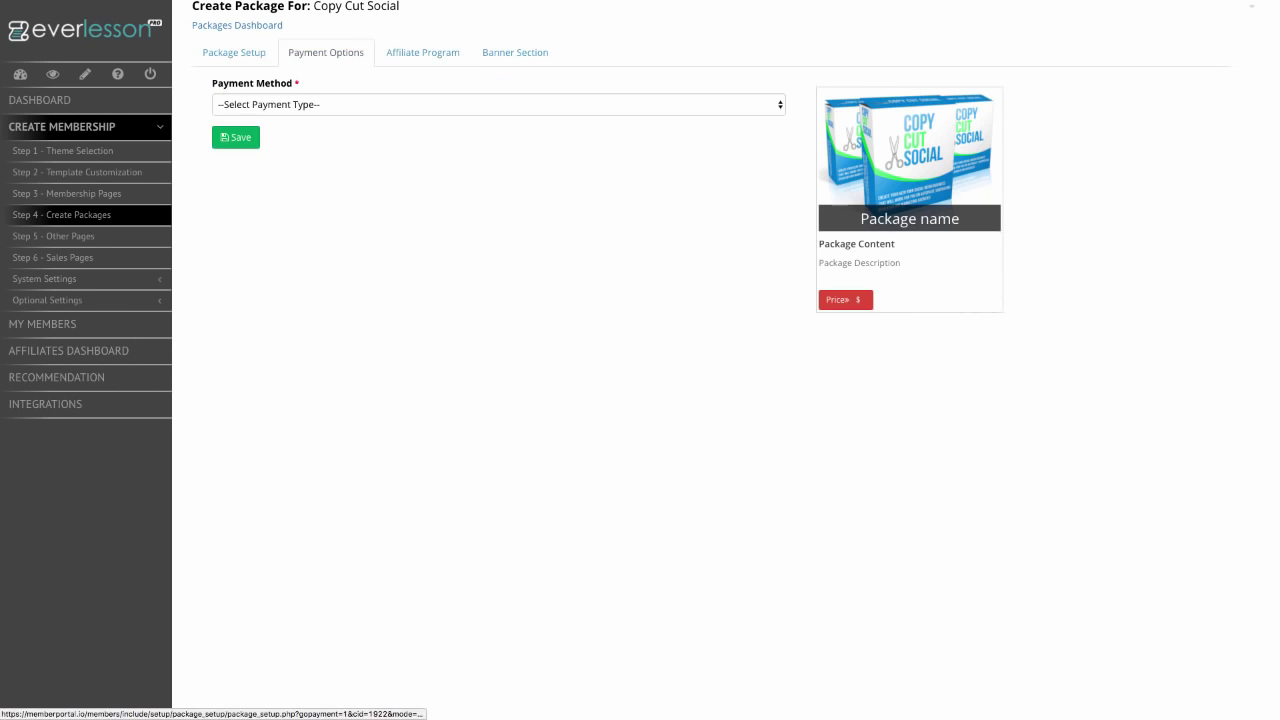
Set the package payment method to JVZoo with a price of 47
click(495, 104)
key(Up)
key(Up)
key(Return)
key(Tab)
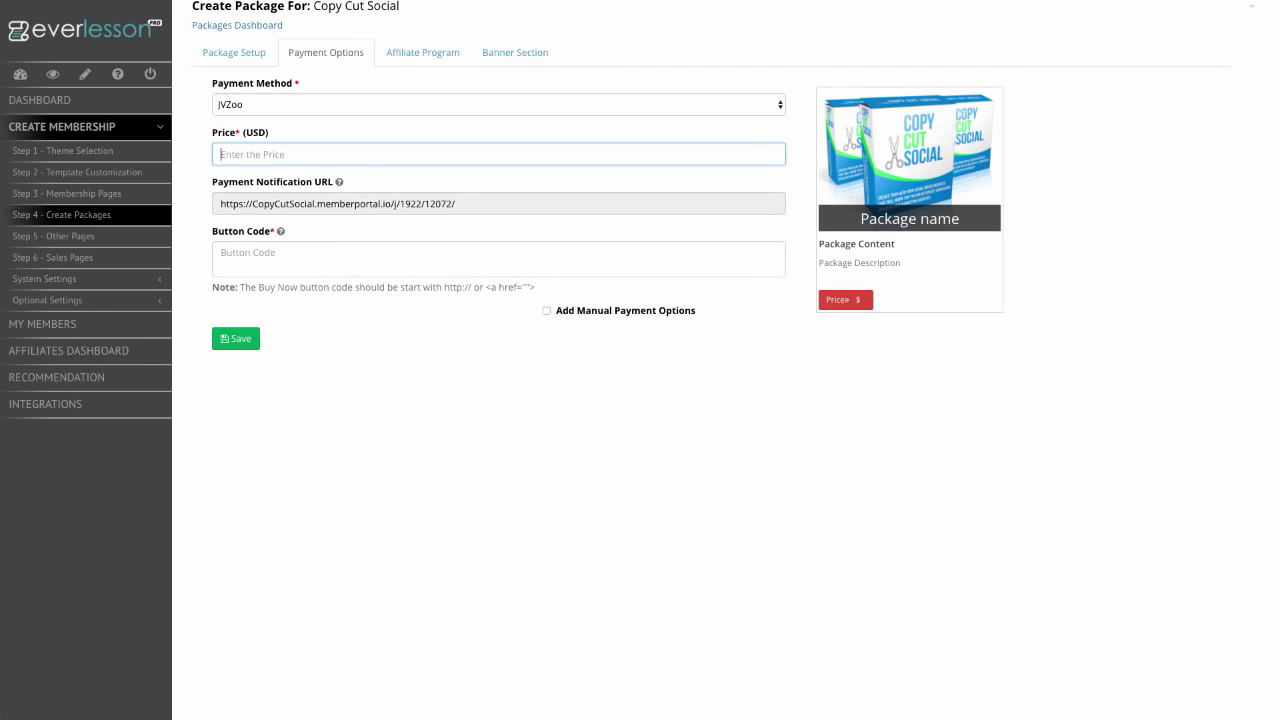
key(Tab)
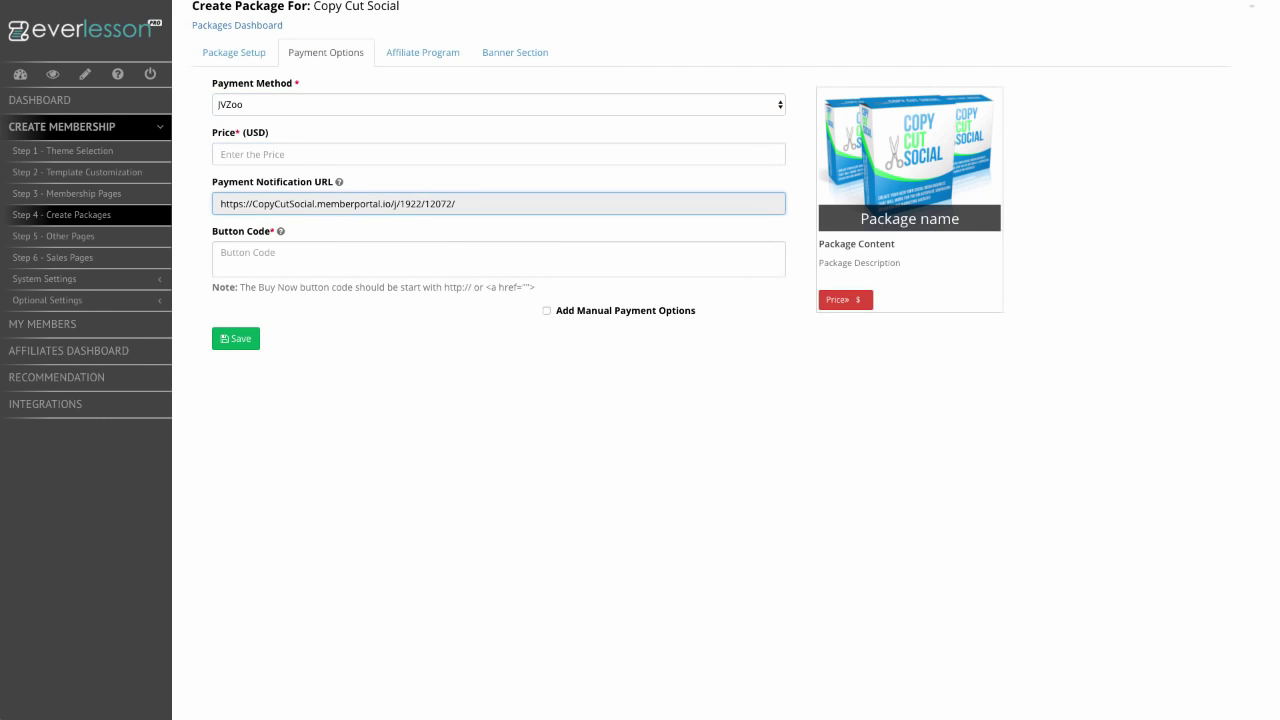
key(ctrl+shift+Left)
key(ctrl+shift+Left)
key(ctrl+shift+Left)
key(ctrl+shift+Left)
key(ctrl+shift+Left)
key(ctrl+shift+Left)
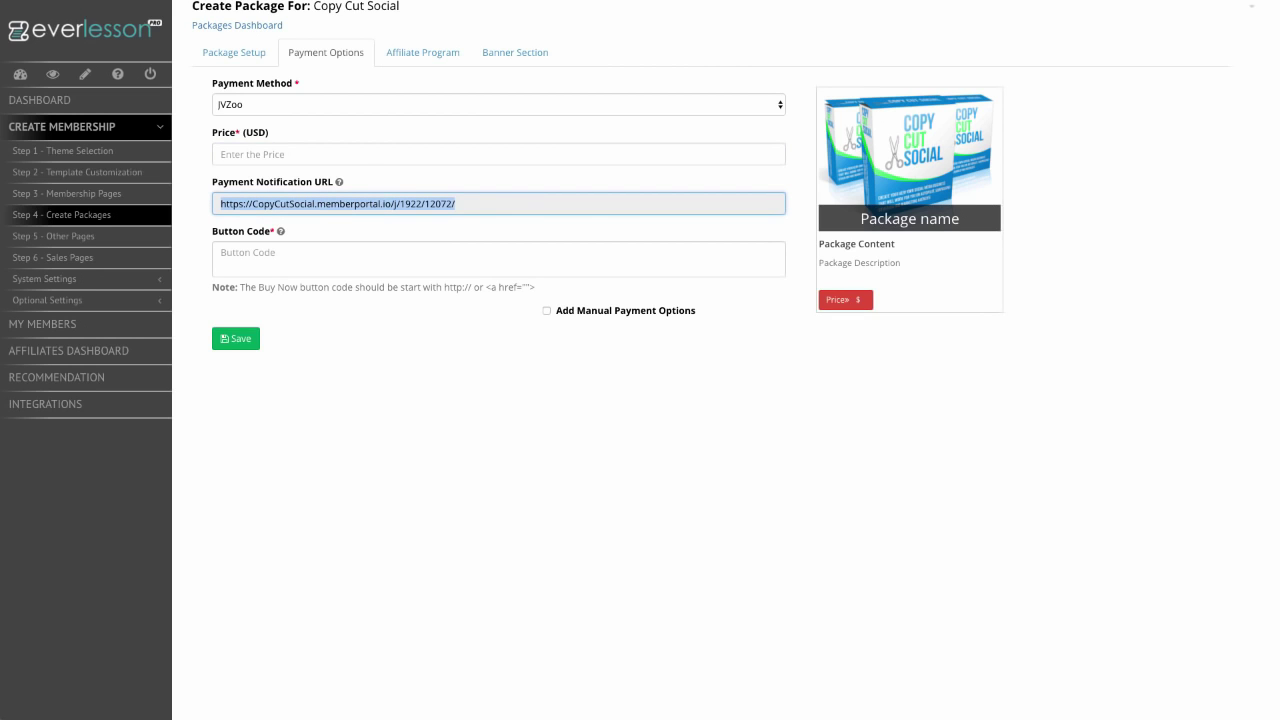
key(Tab)
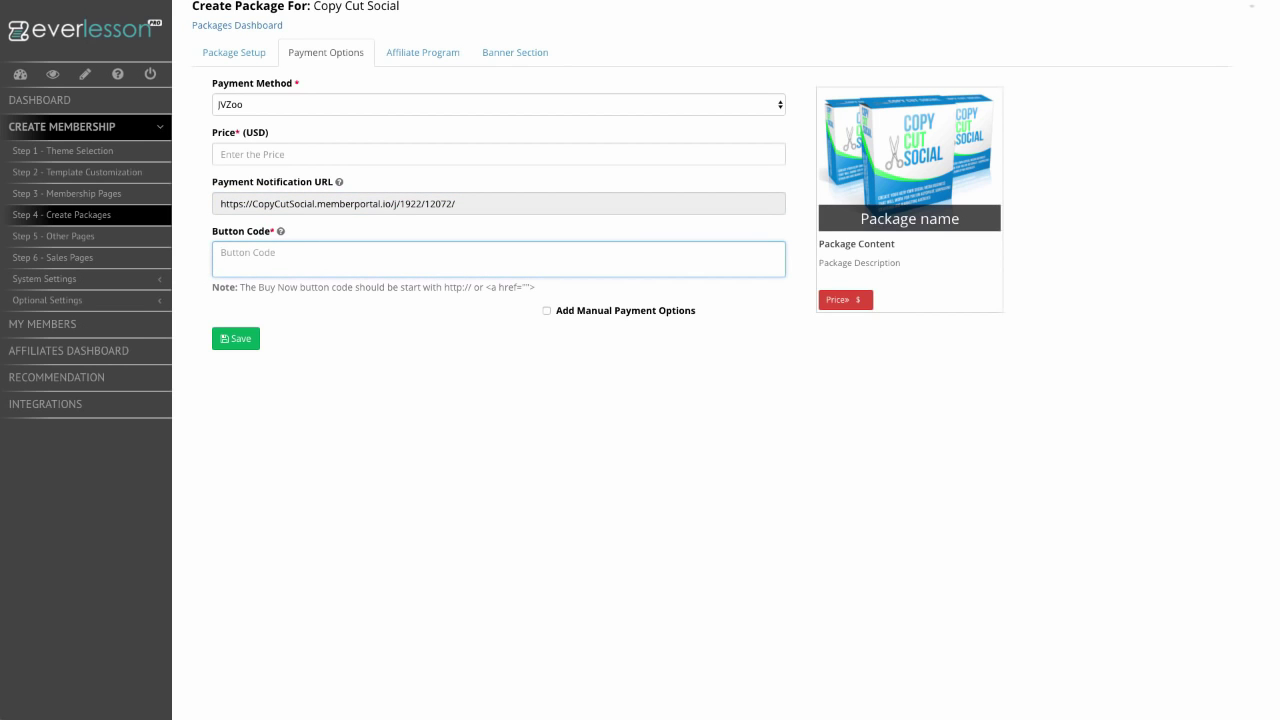
text(47)
key(Tab)
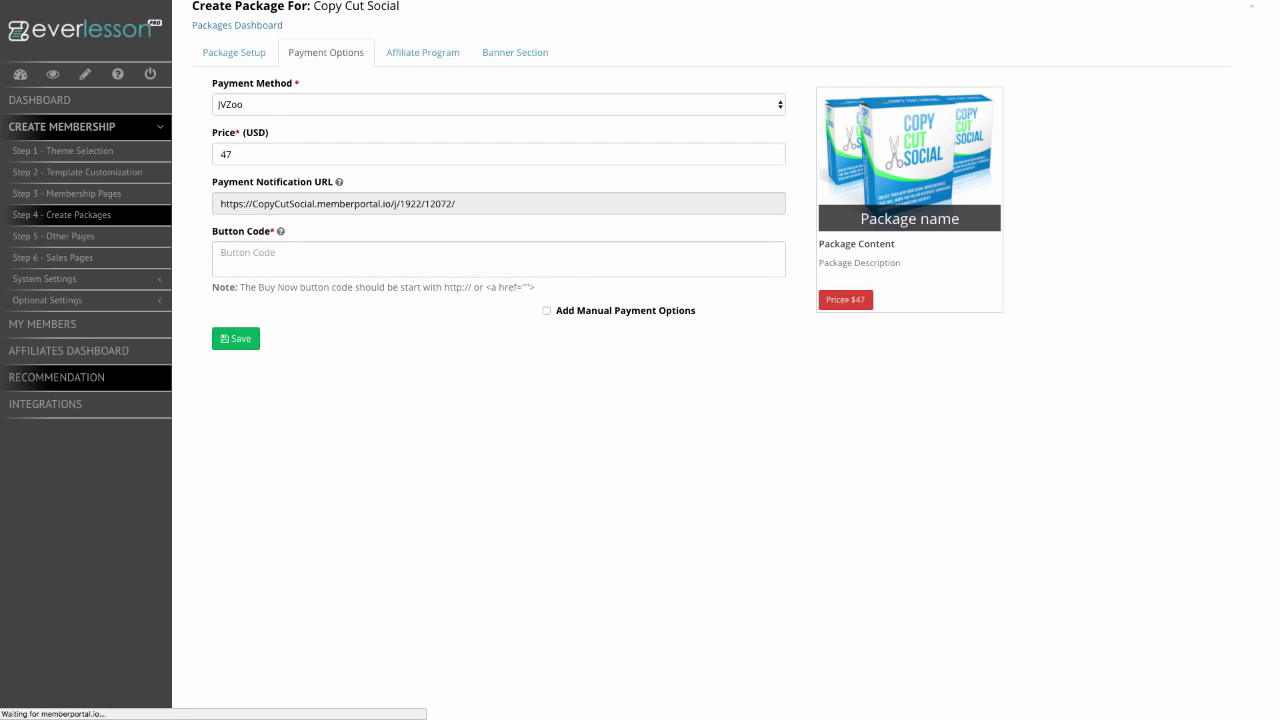
click(56, 377)
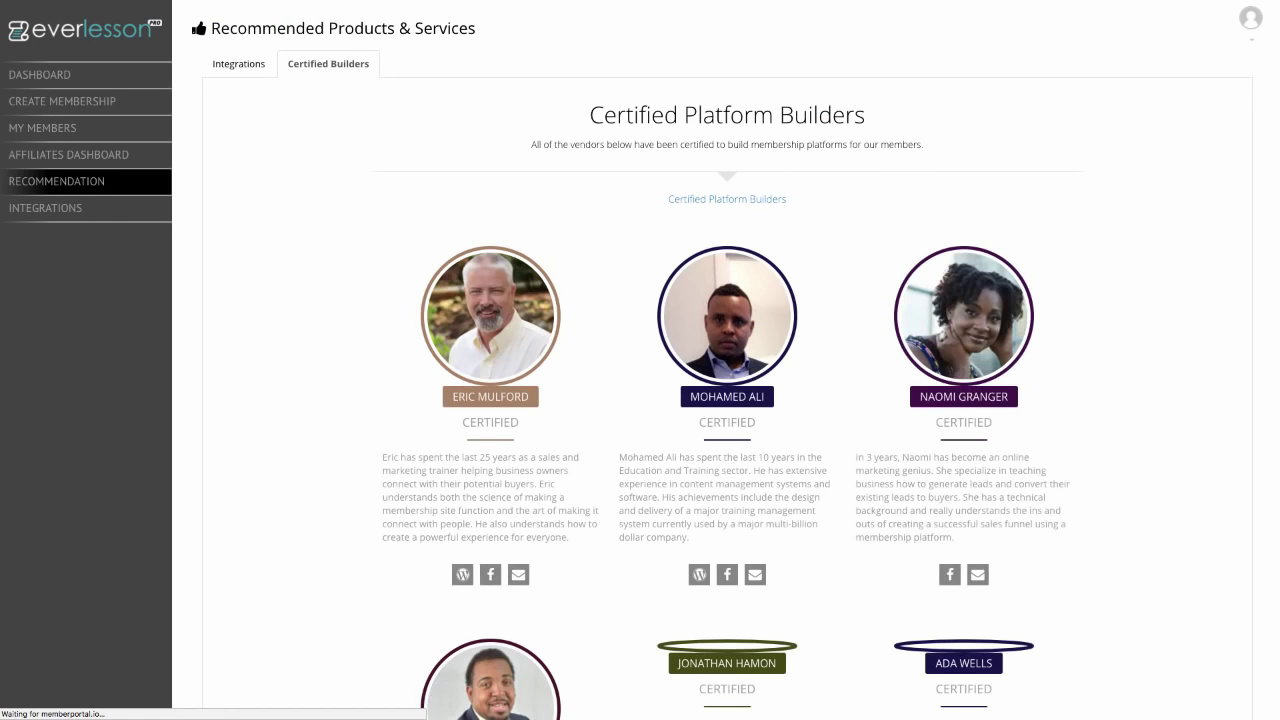
Browse the Integrations tabs: Payment Gateway, Webinar, File Hosting, SMTP, Others and Autoresponder
scroll(727, 400, down, 3)
scroll(727, 400, down, 5)
scroll(727, 400, up, 3)
scroll(727, 400, up, 3)
scroll(727, 400, up, 2)
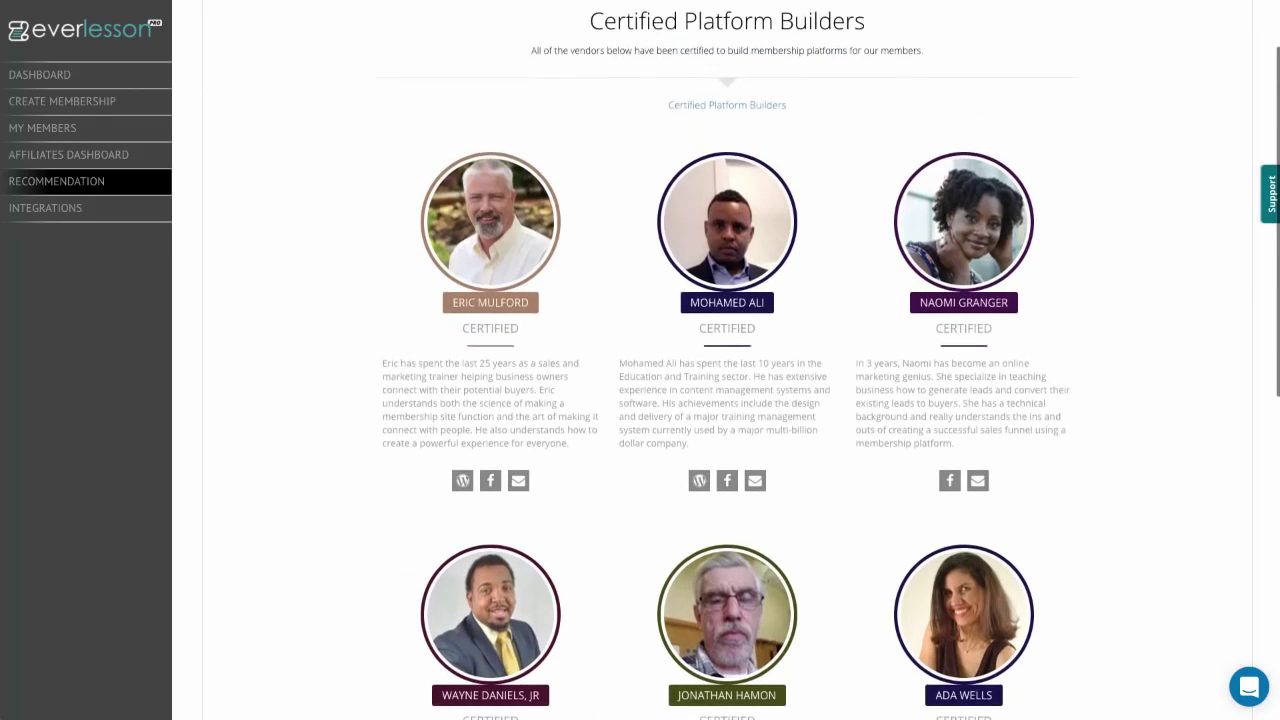
click(45, 208)
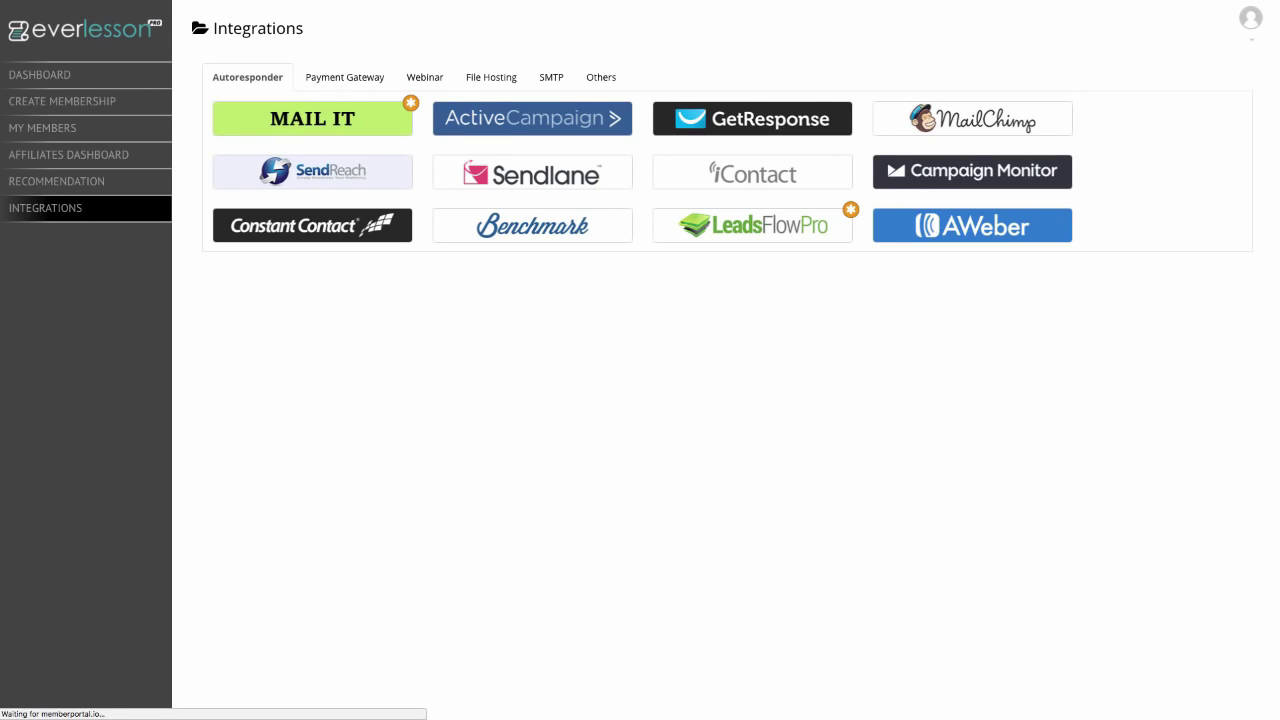
click(344, 77)
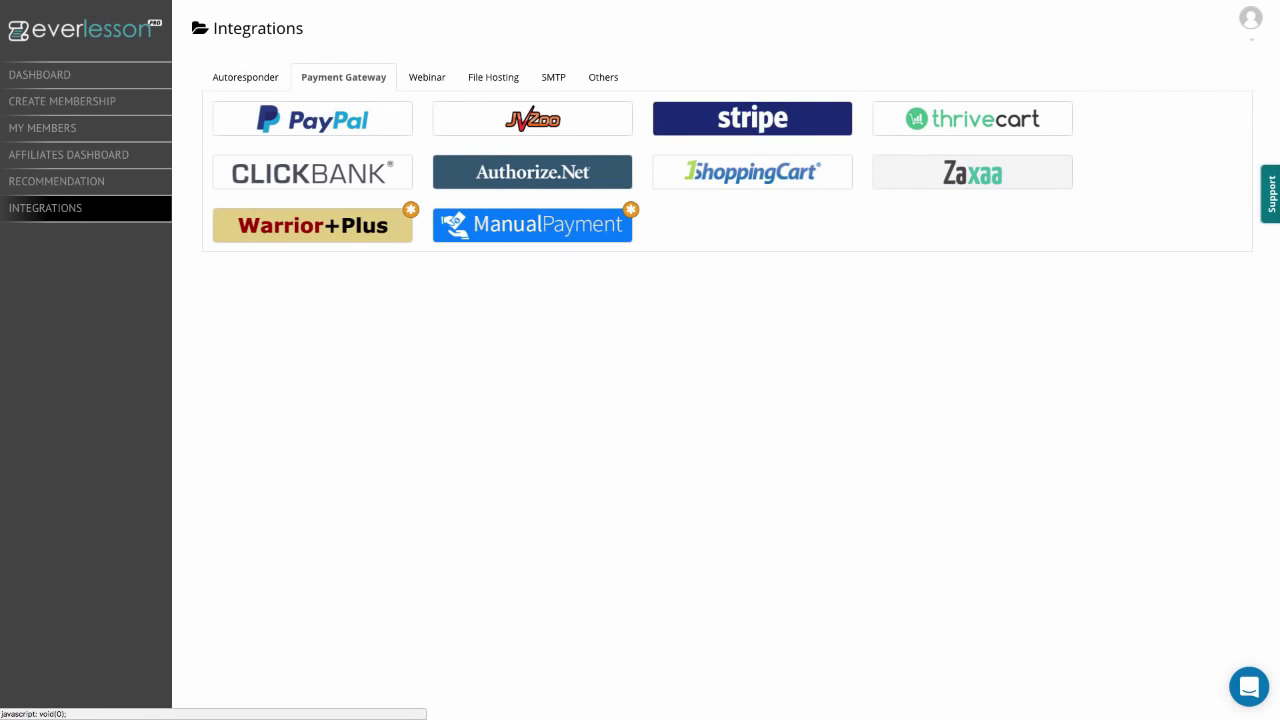
click(427, 77)
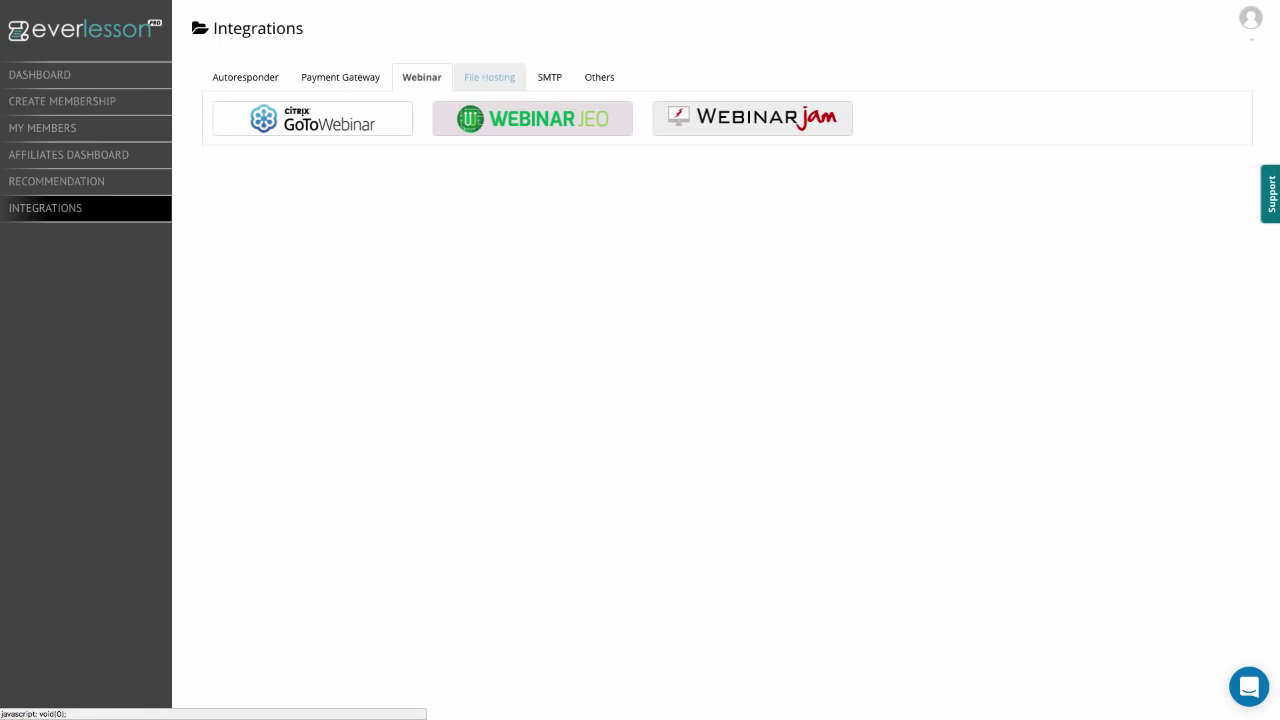
click(489, 77)
click(551, 77)
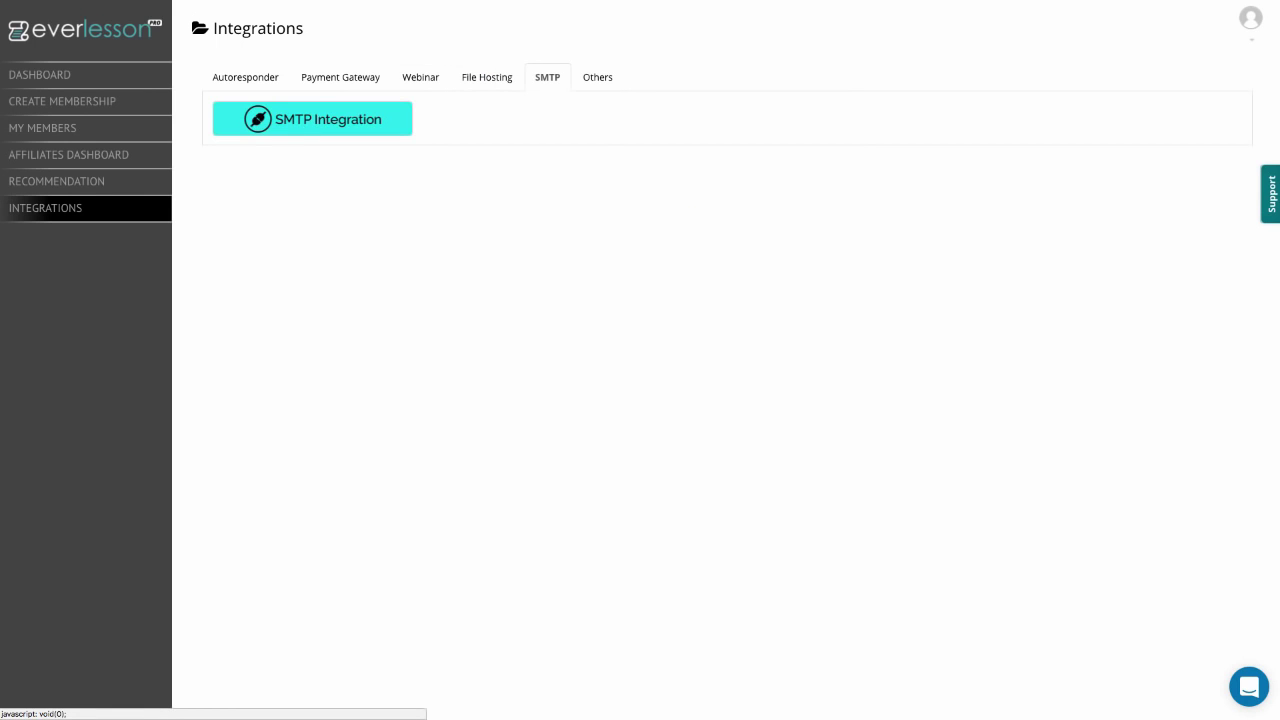
click(600, 77)
click(245, 77)
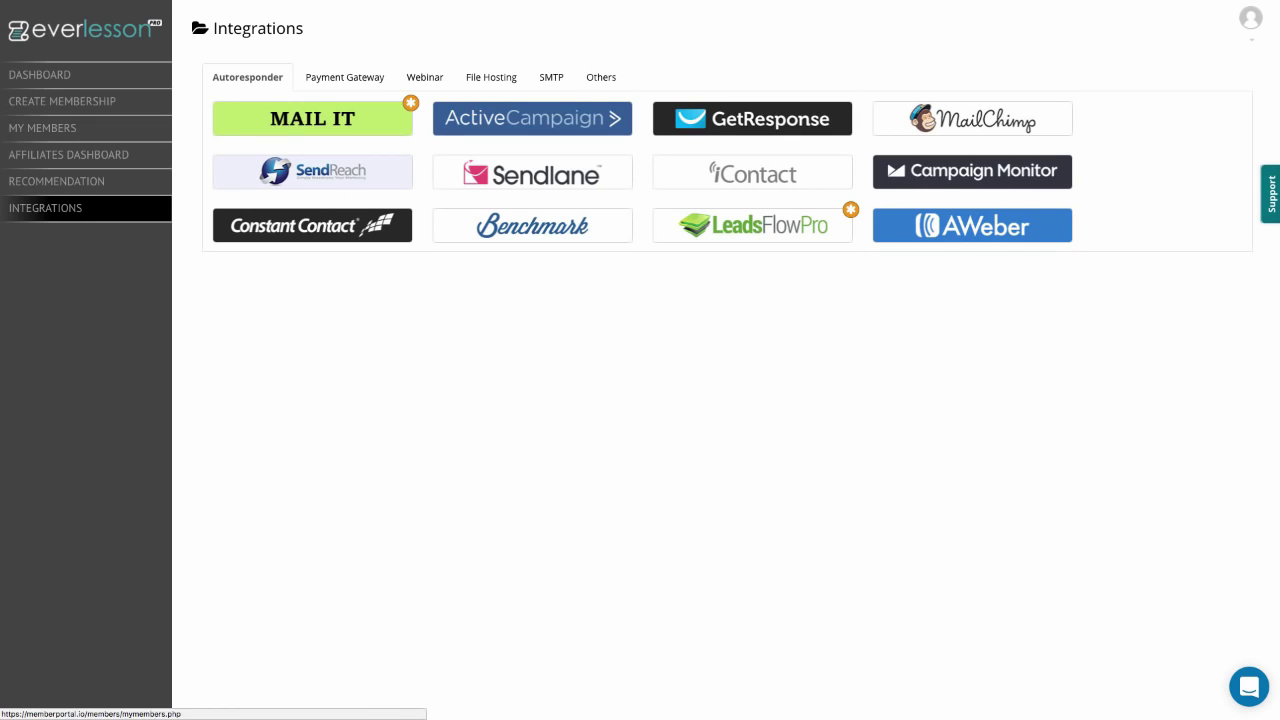
Return to the main dashboard listing six memberships including copylaptop
click(40, 75)
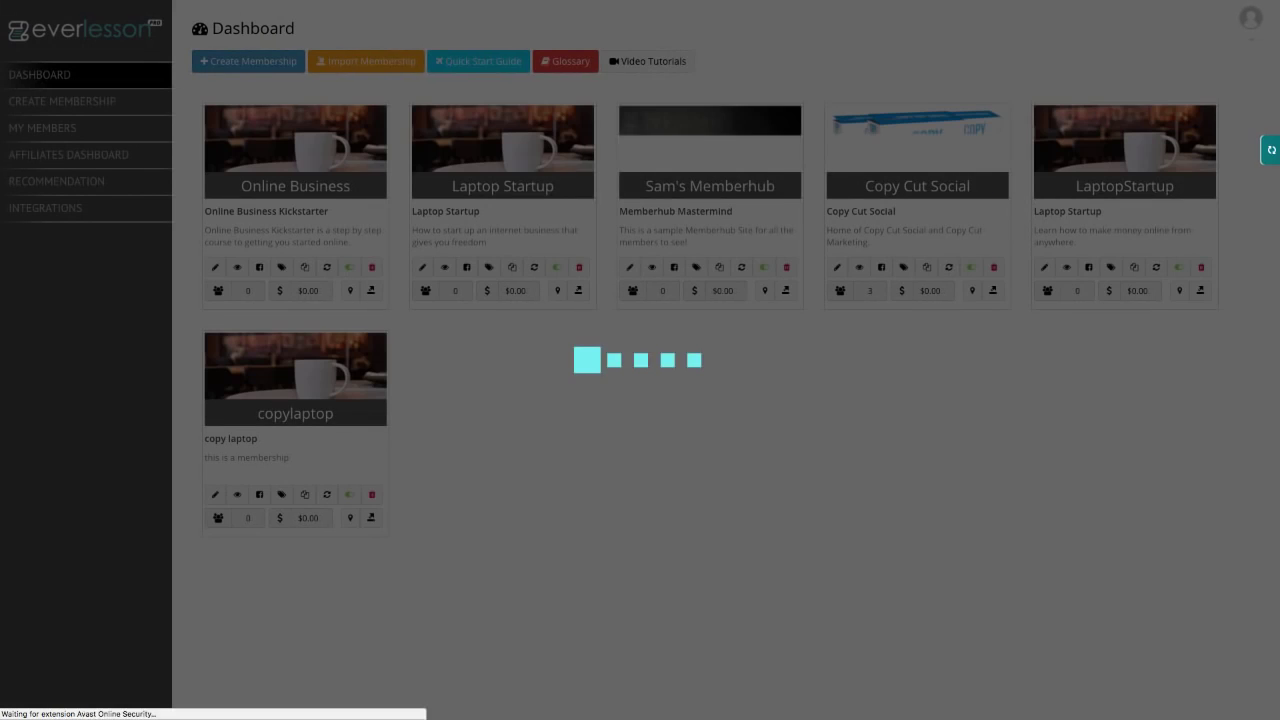